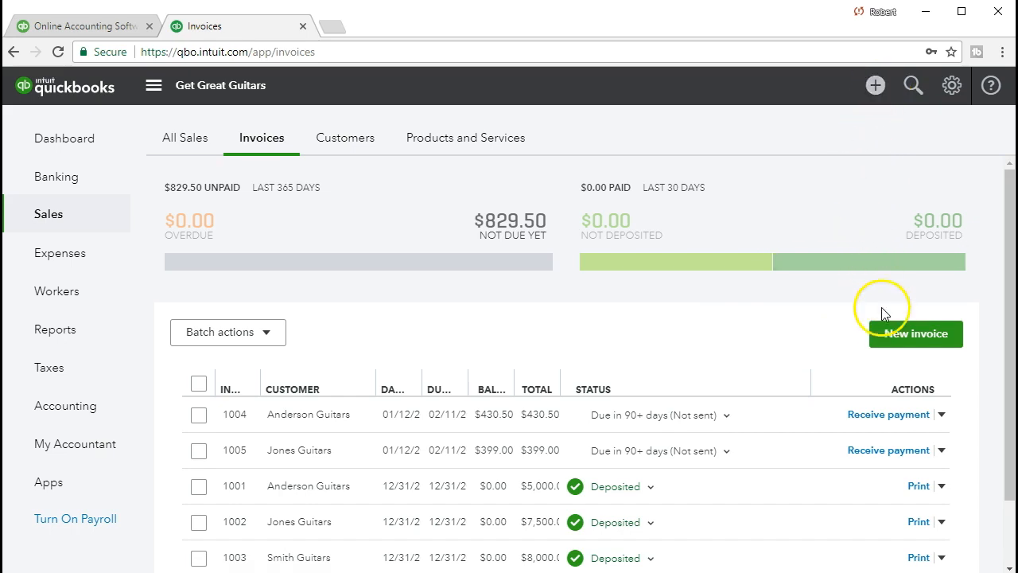
left_click(887, 350)
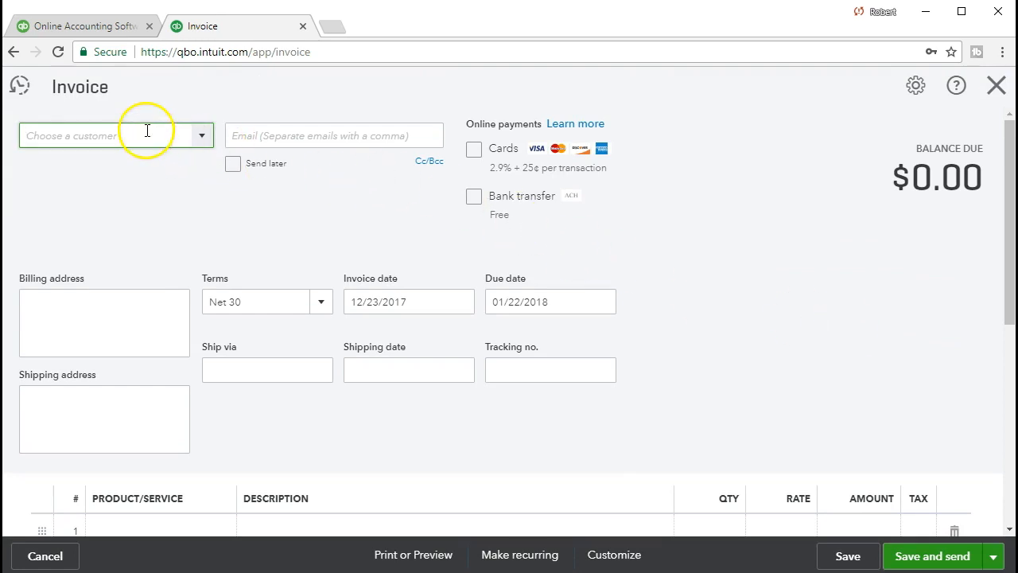
type("Eir")
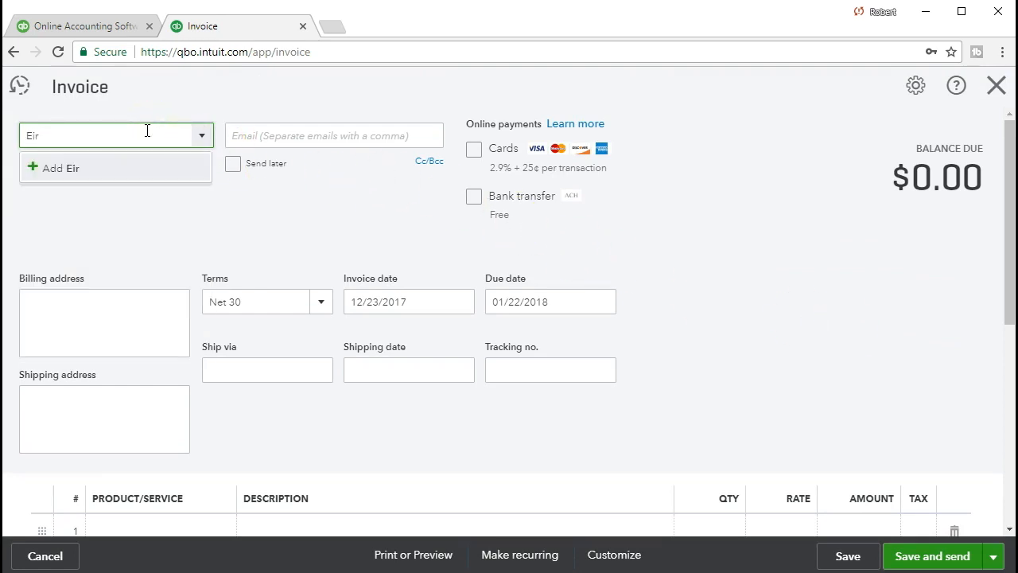
left_click(124, 160)
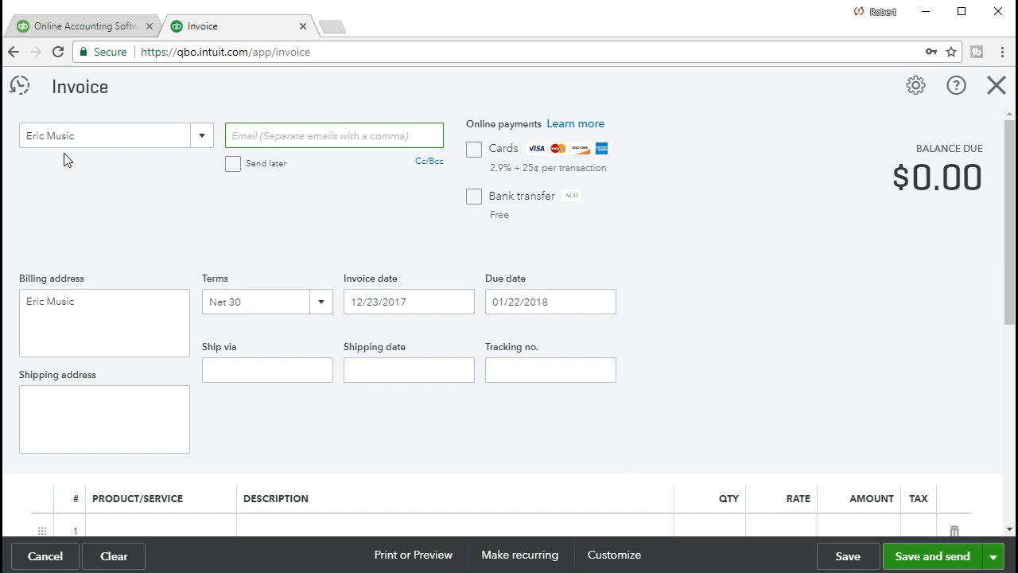
scroll(164, 382, "down", 2)
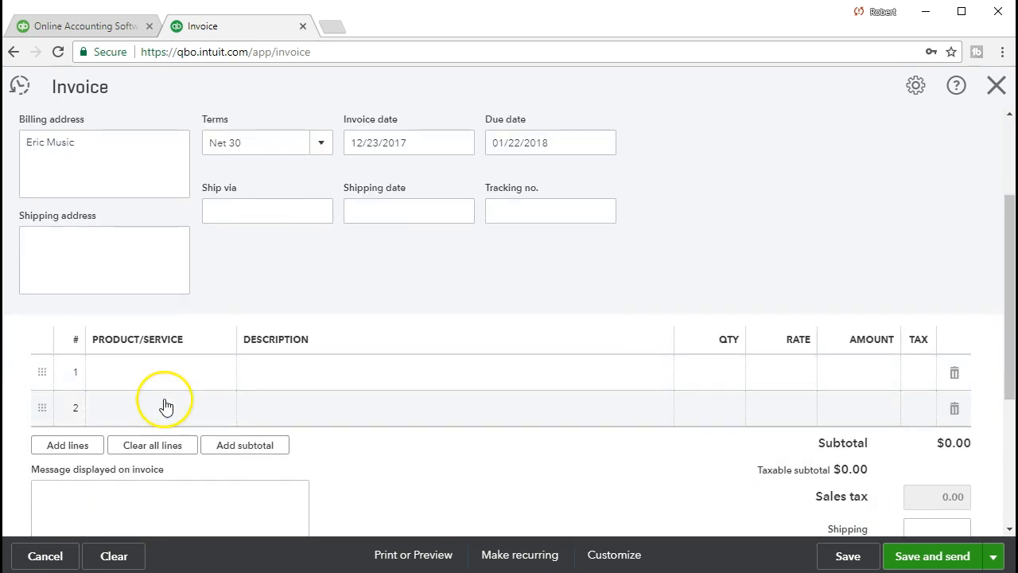
scroll(165, 407, "up", 2)
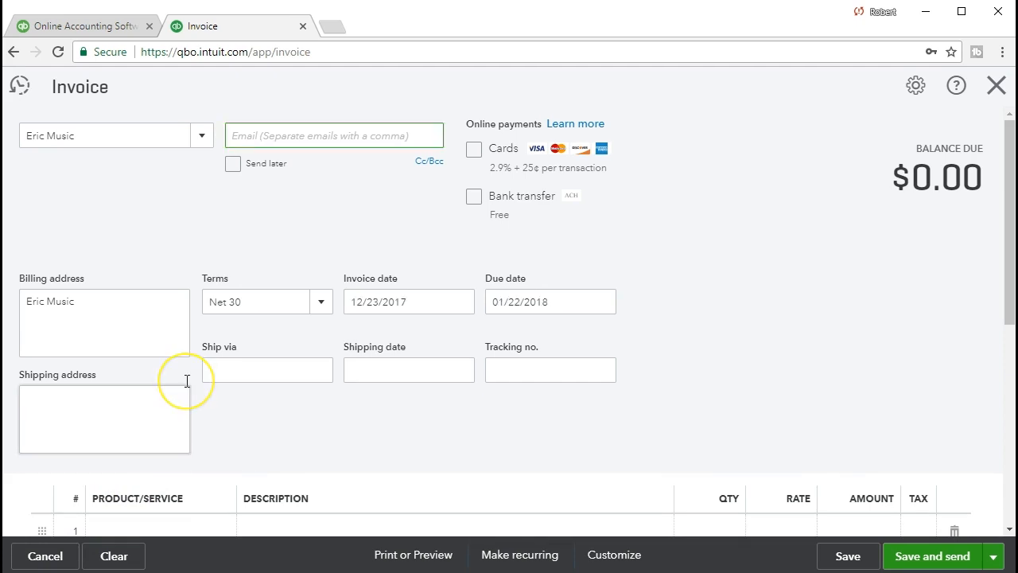
left_click(995, 85)
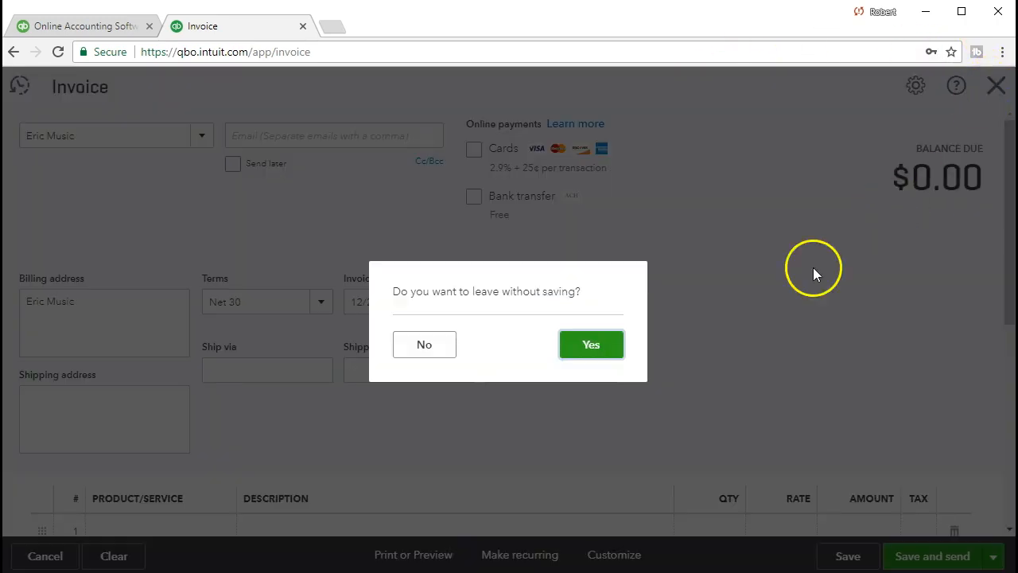
left_click(570, 350)
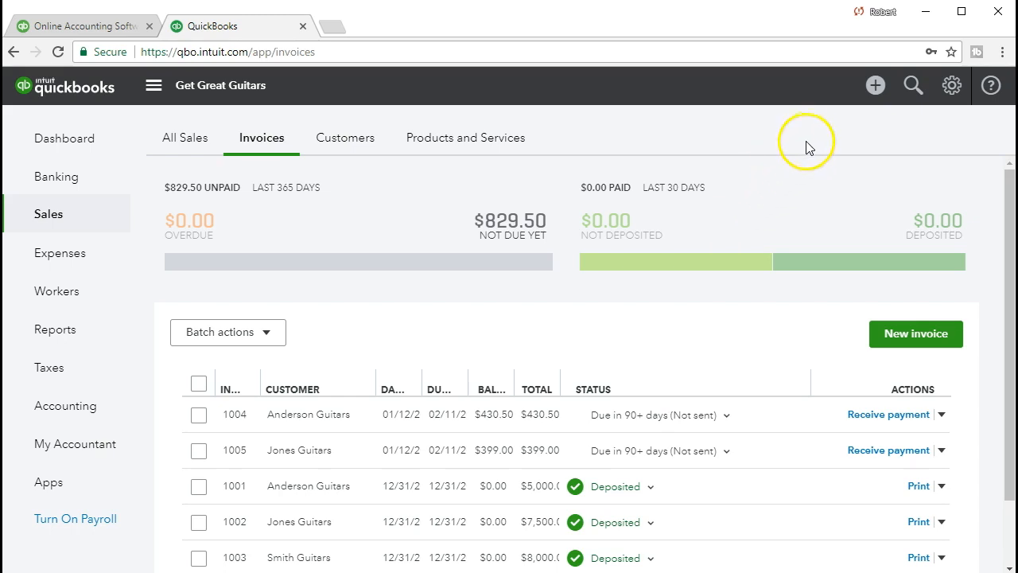
- Open the recent Epiphone purchase order, review the customer assigned to its Epiphone Les Paul line, and close it
left_click(875, 88)
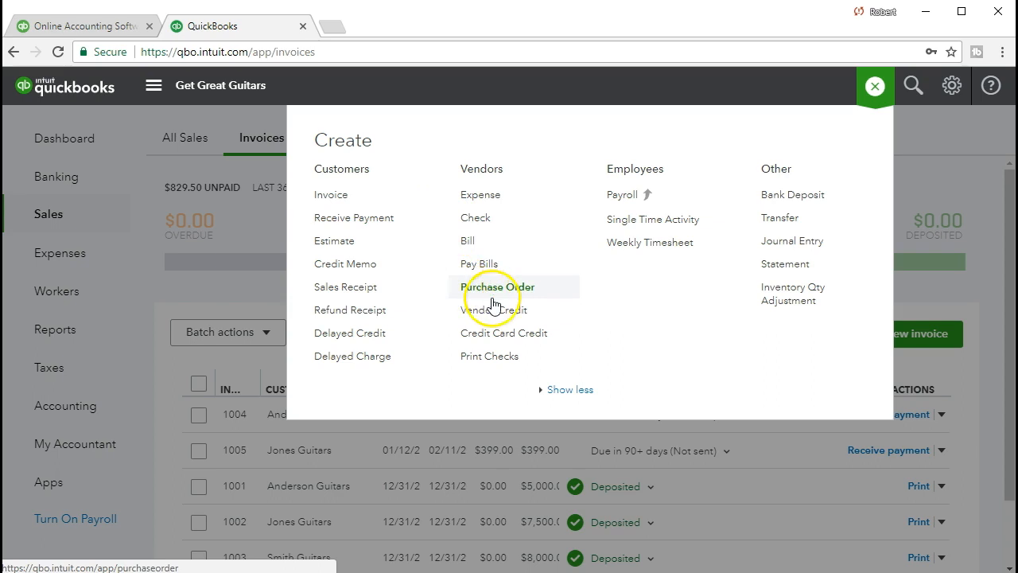
left_click(538, 293)
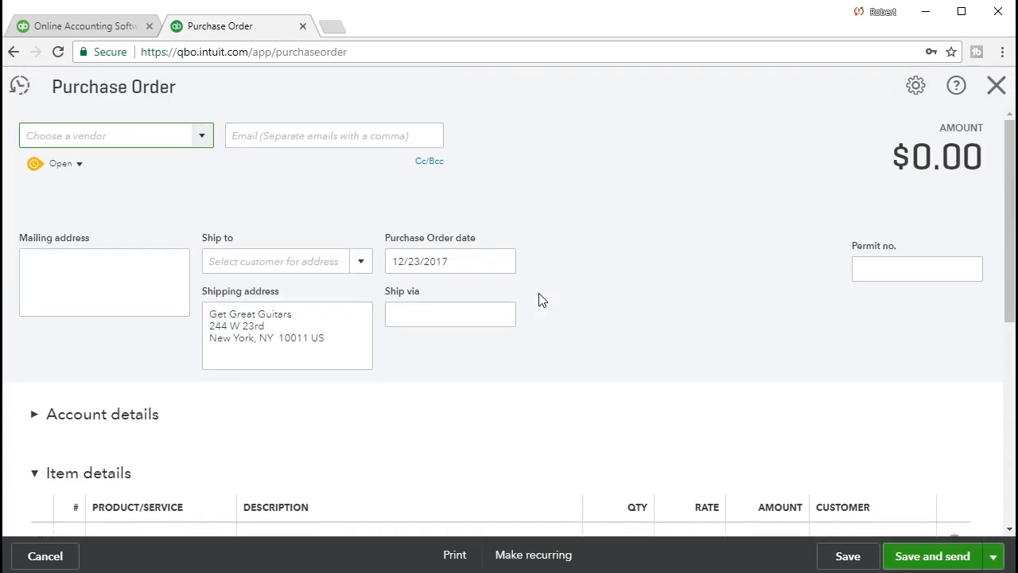
left_click(126, 88)
left_click(23, 90)
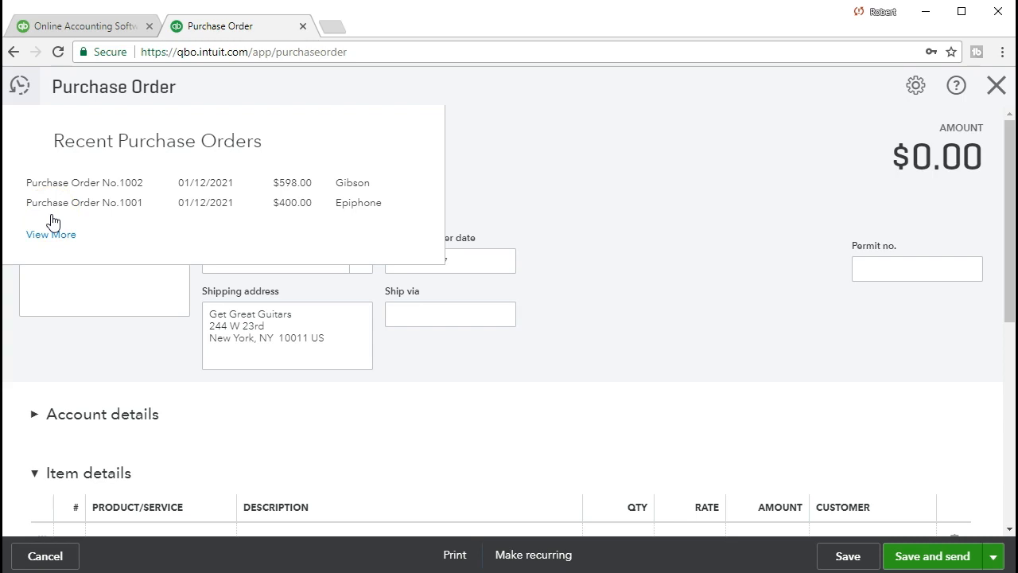
left_click(350, 217)
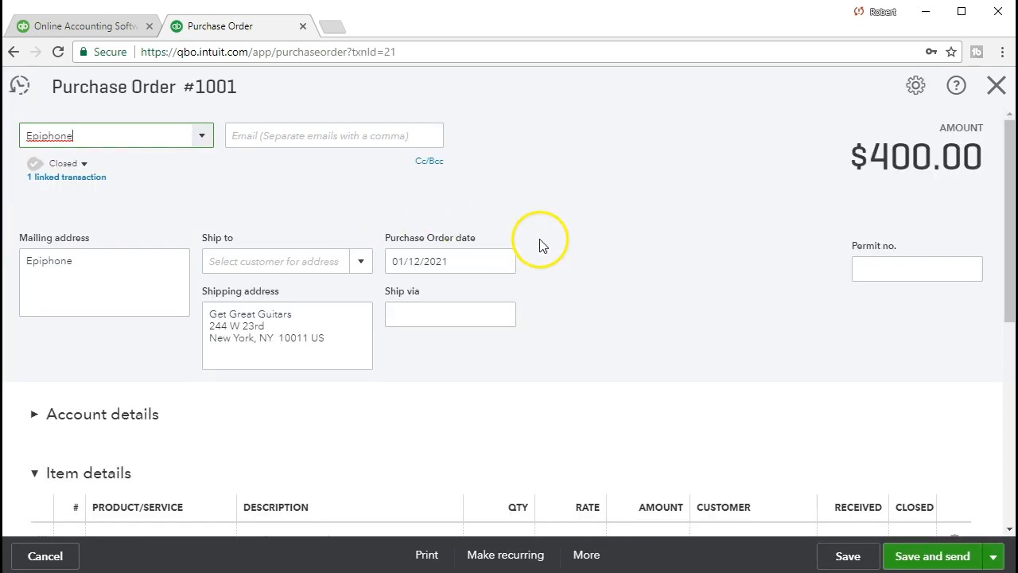
scroll(541, 241, "down", 2)
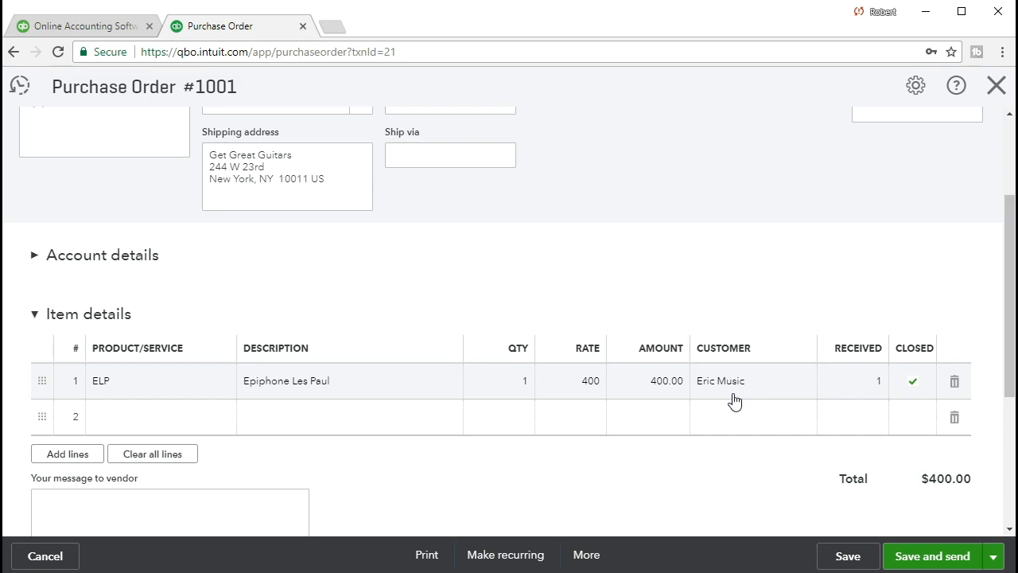
left_click(733, 481)
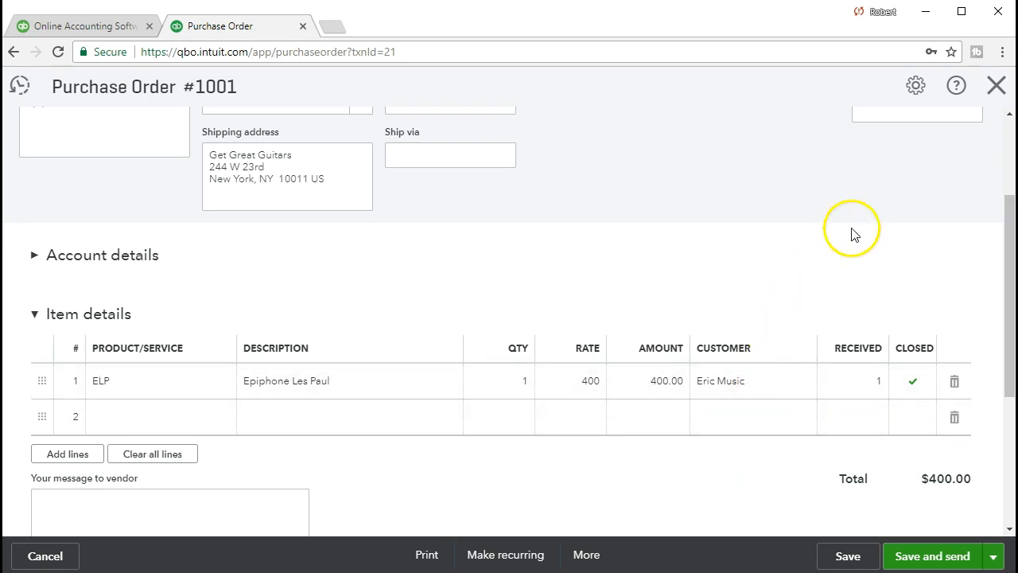
left_click(997, 86)
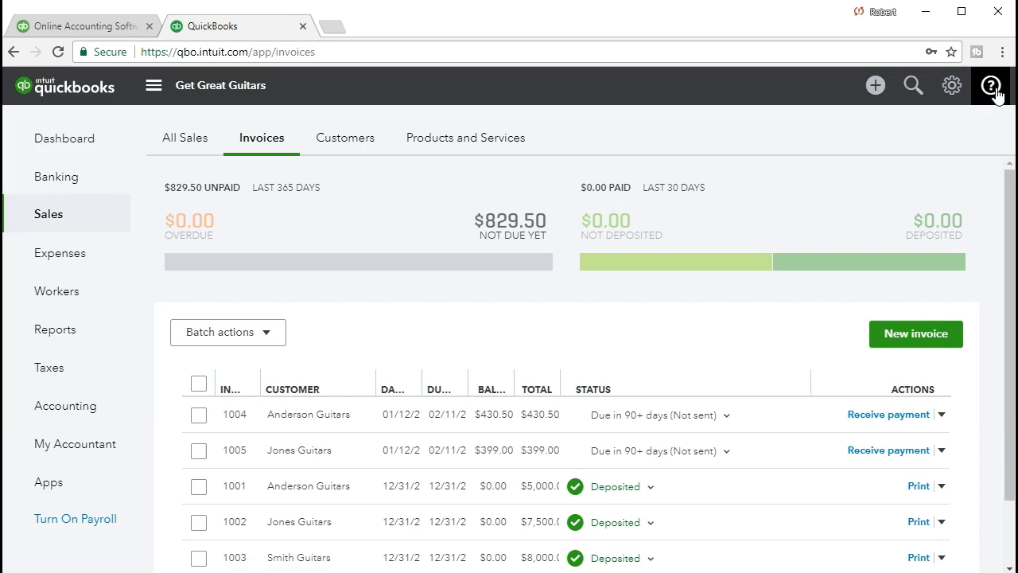
- Find the Balance Sheet report in the reports list and open it
left_click(82, 331)
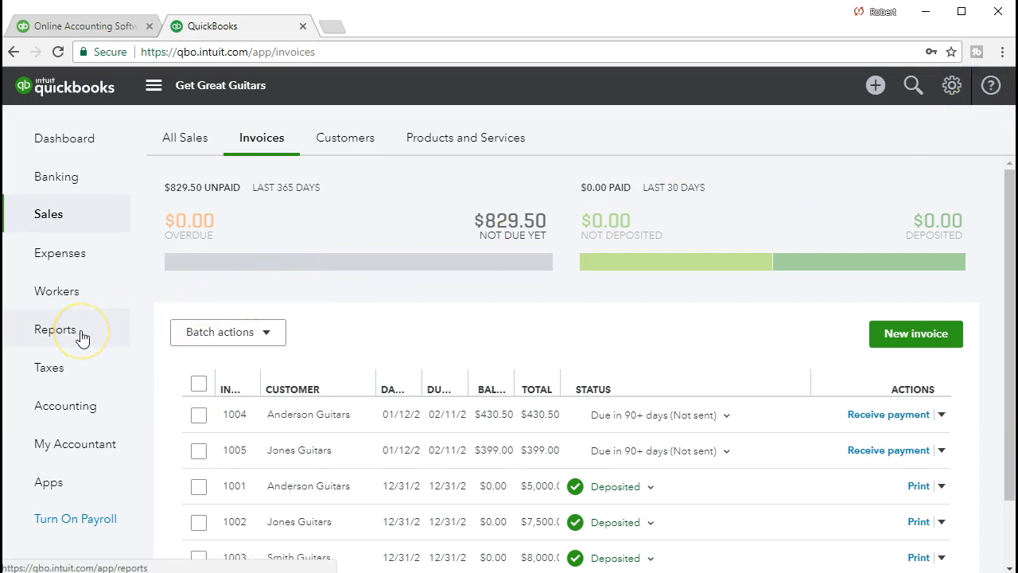
left_click(303, 319)
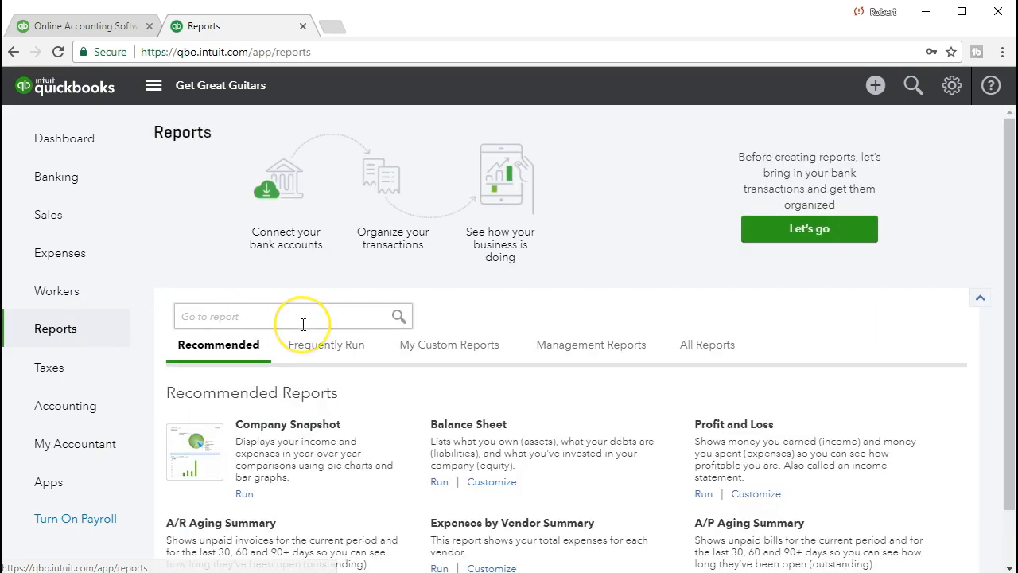
type("bal")
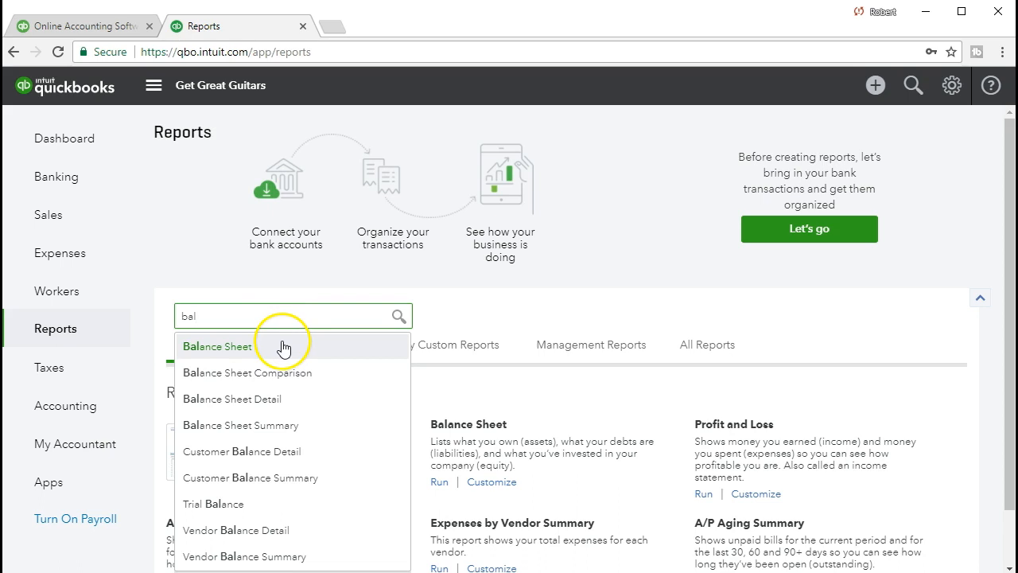
left_click(283, 348)
- Run the Balance Sheet for the period 01/01/2021 to 01/31/2021
left_click_drag(390, 159, 288, 151)
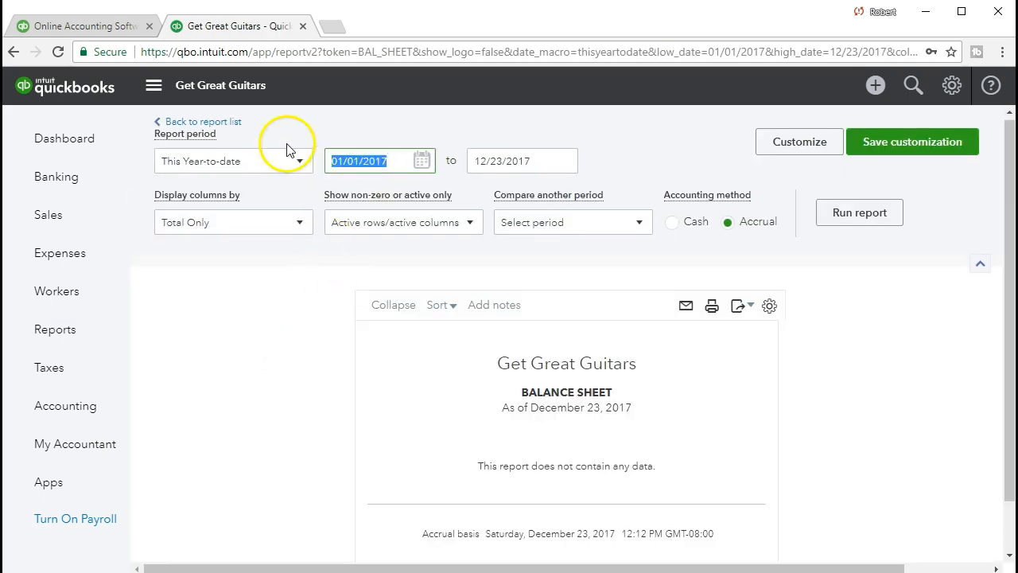
type("01/01/2021")
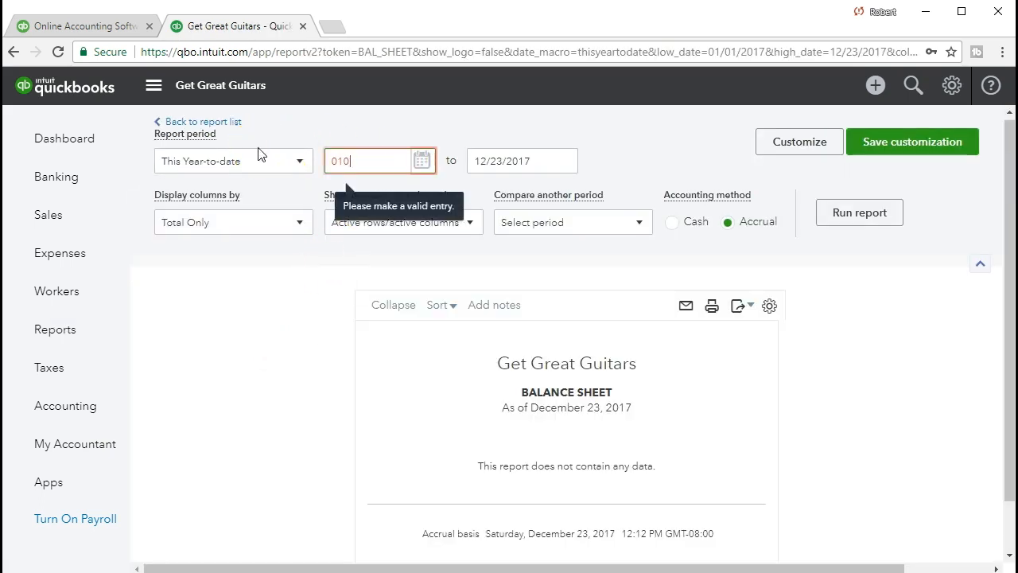
key("Tab")
type("012")
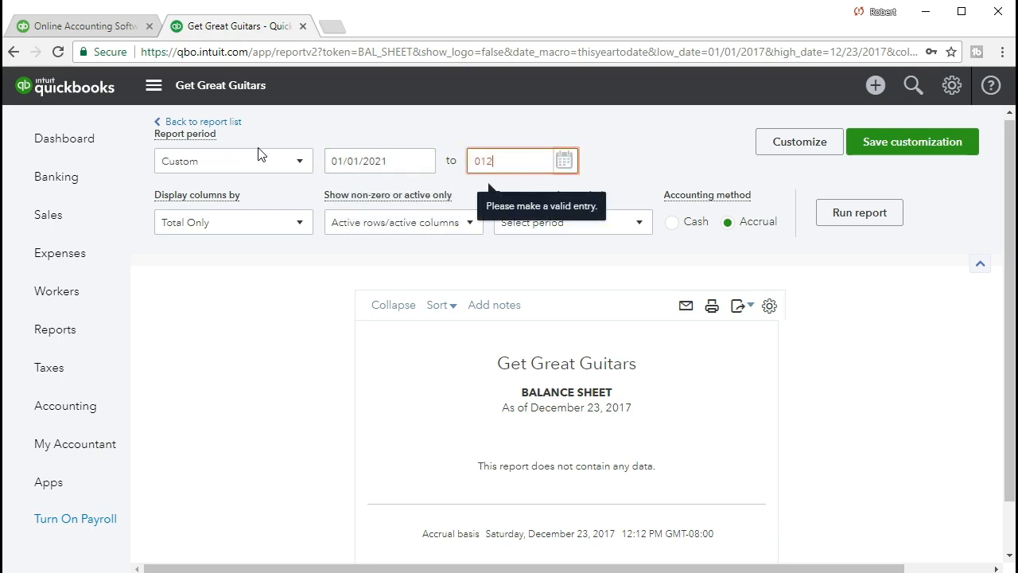
key("BackSpace")
type("312021")
key("Tab")
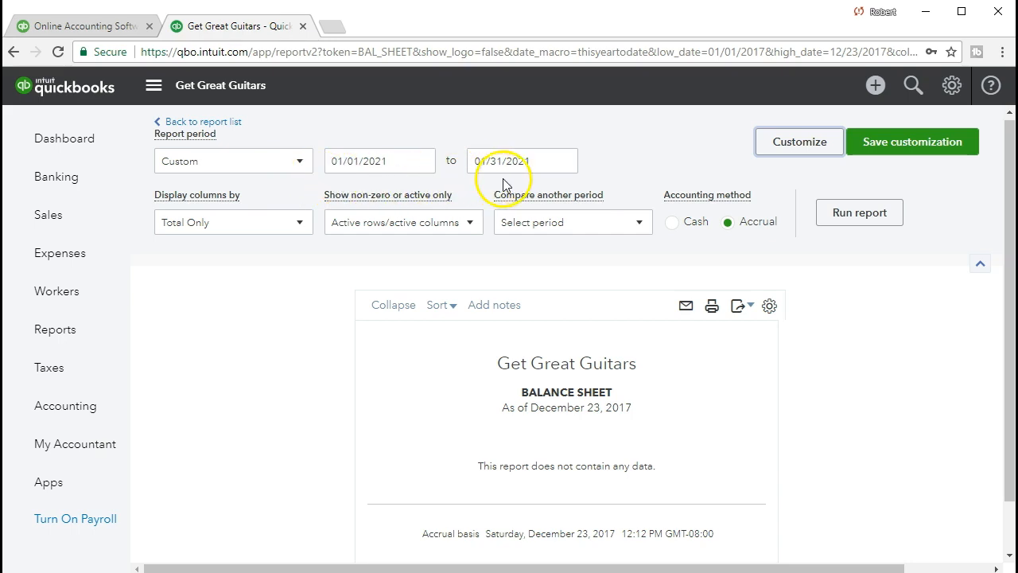
left_click(848, 226)
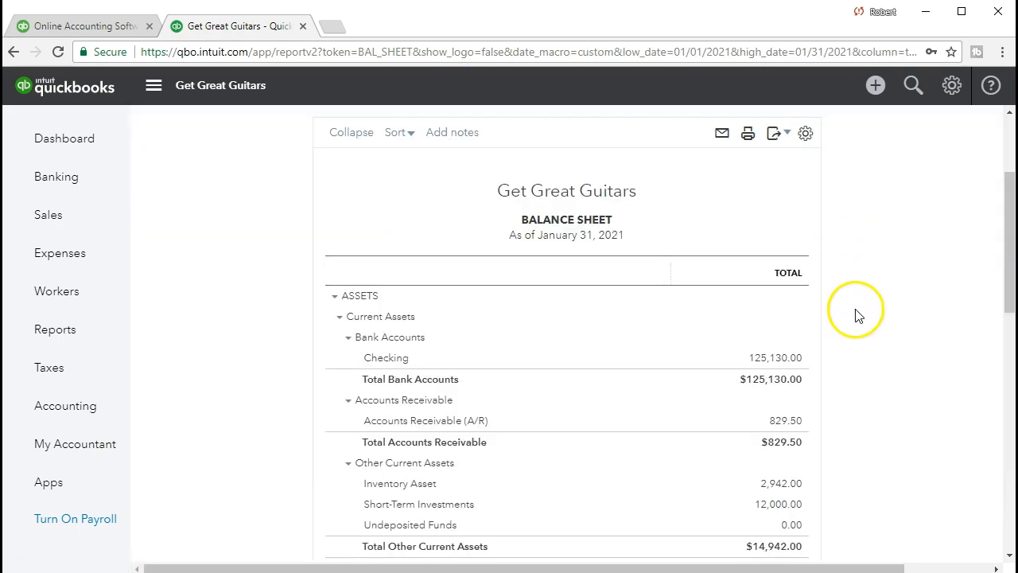
- Drill down from the Inventory Asset balance to its transactions and open the Epiphone check for the Epiphone Les Paul
scroll(852, 350, "down", 1)
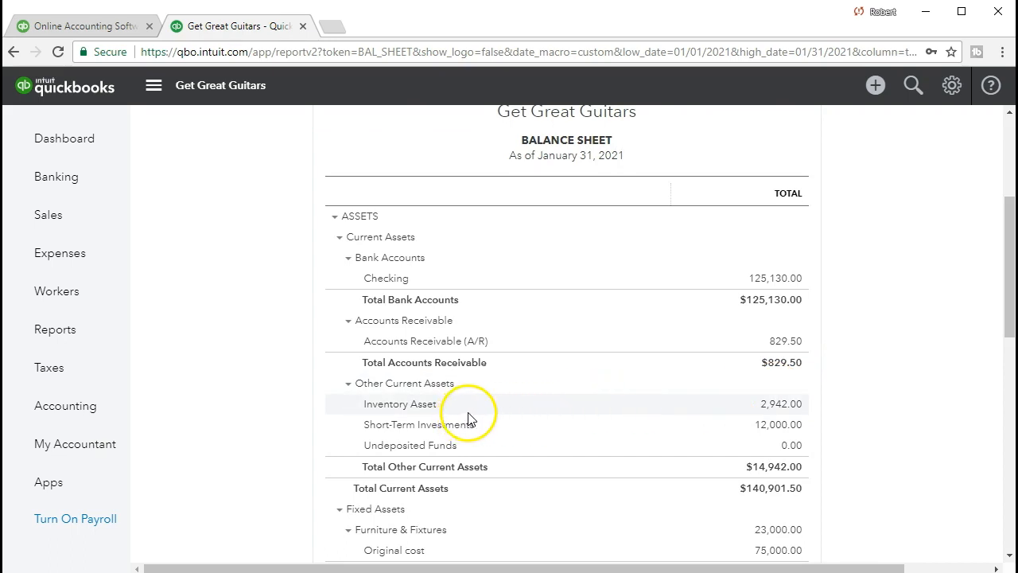
left_click(766, 406)
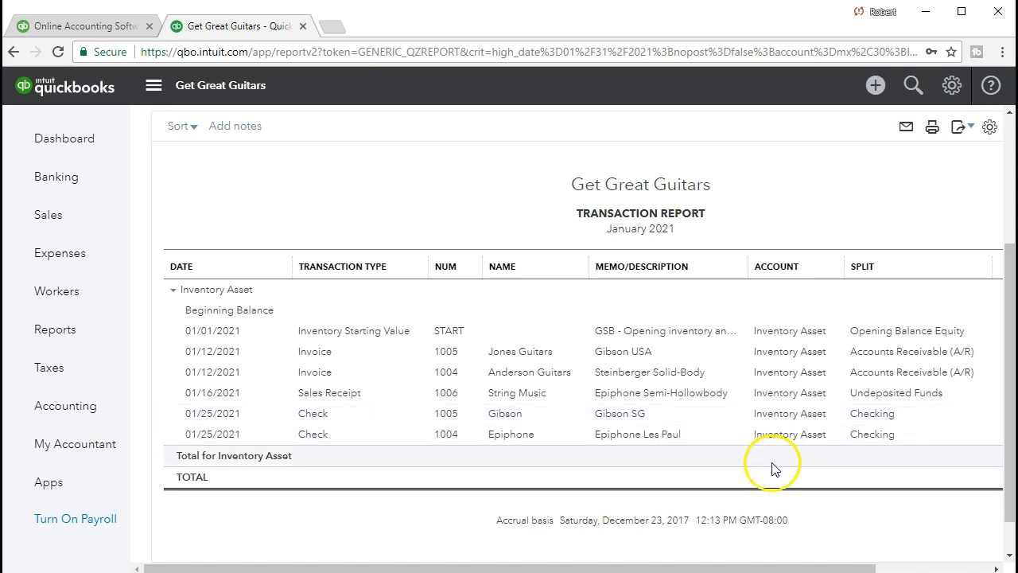
left_click_drag(716, 566, 799, 568)
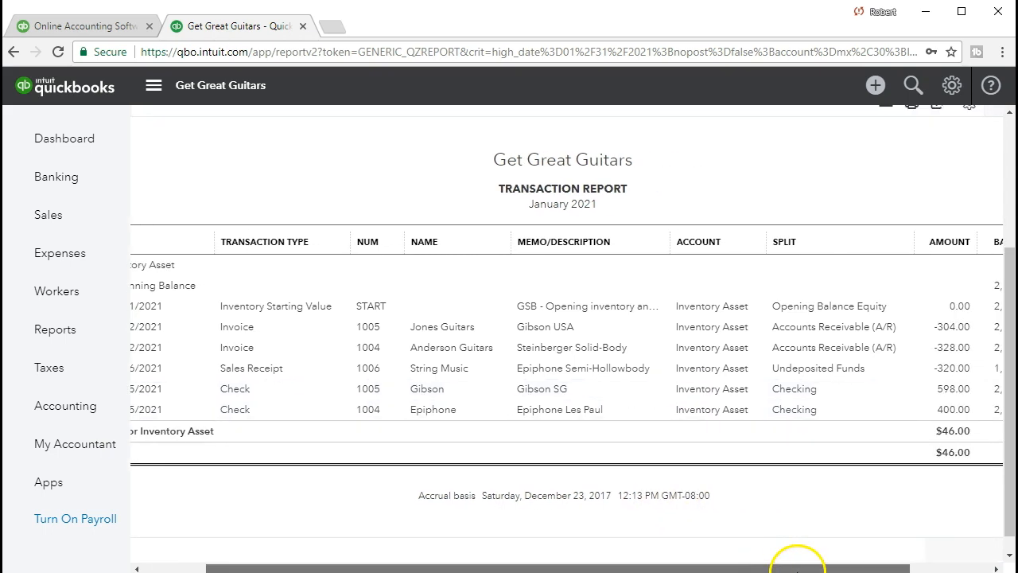
left_click(950, 413)
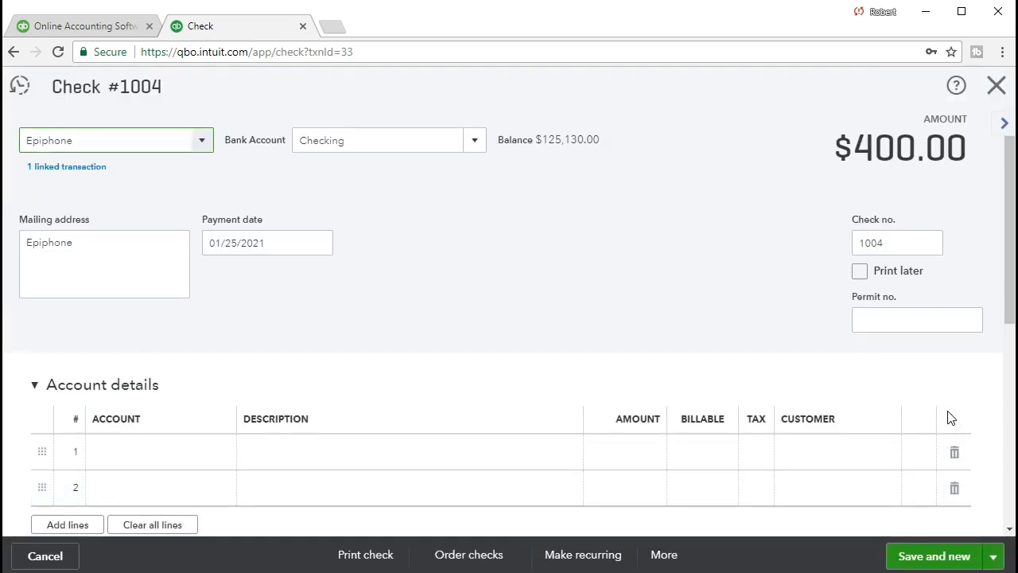
- Review the Epiphone check and look up its linked transaction
scroll(545, 294, "down", 1)
scroll(545, 294, "up", 1)
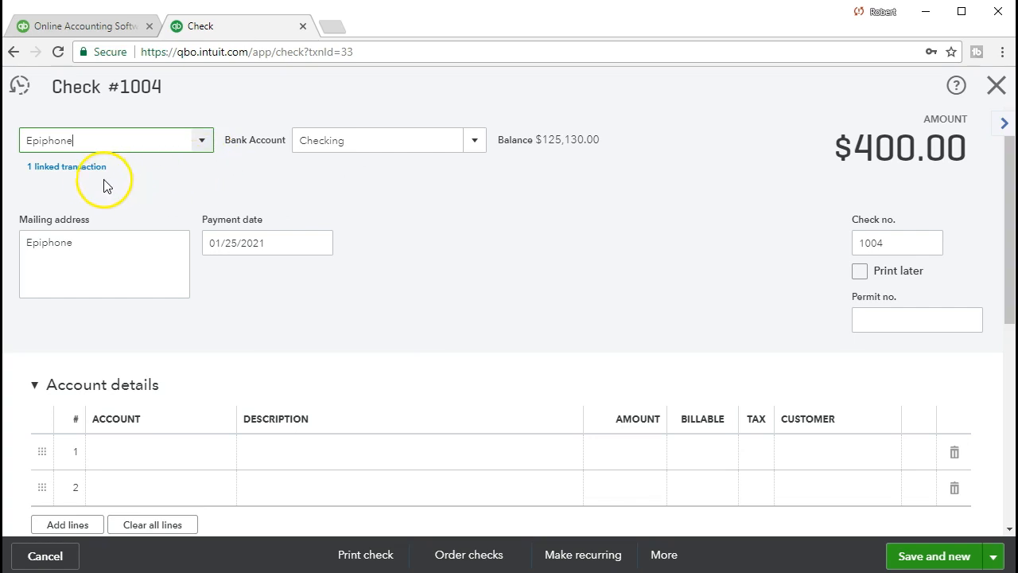
left_click(40, 169)
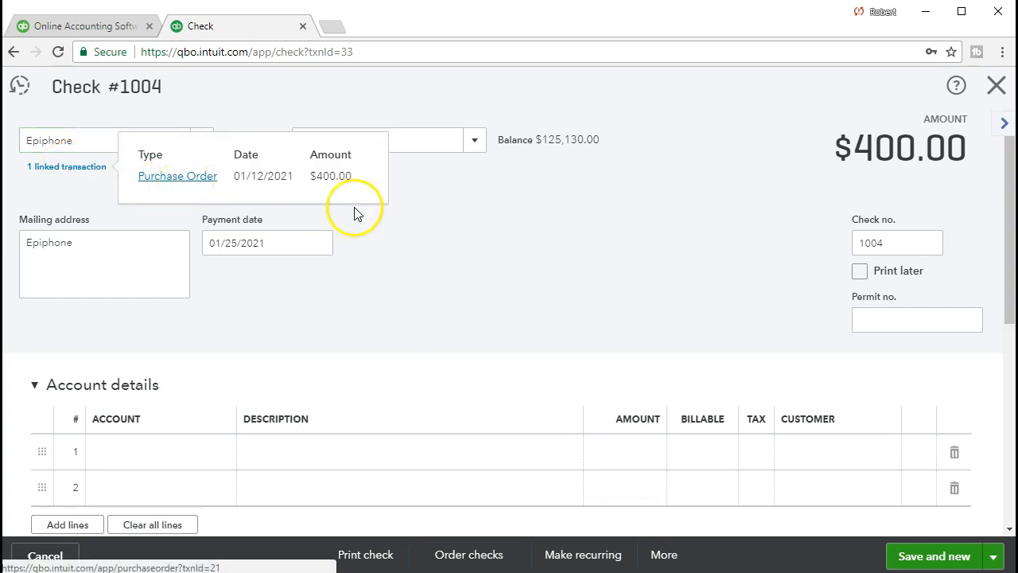
left_click(520, 229)
- Mark the Epiphone Les Paul item line on the check as billable and taxable
scroll(522, 229, "down", 3)
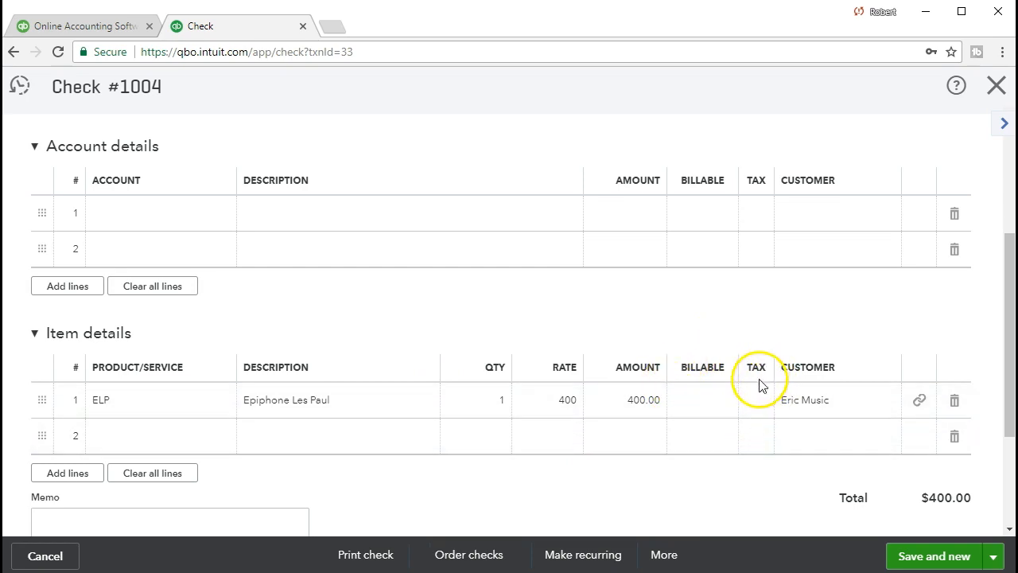
left_click(700, 406)
left_click(706, 403)
left_click(758, 404)
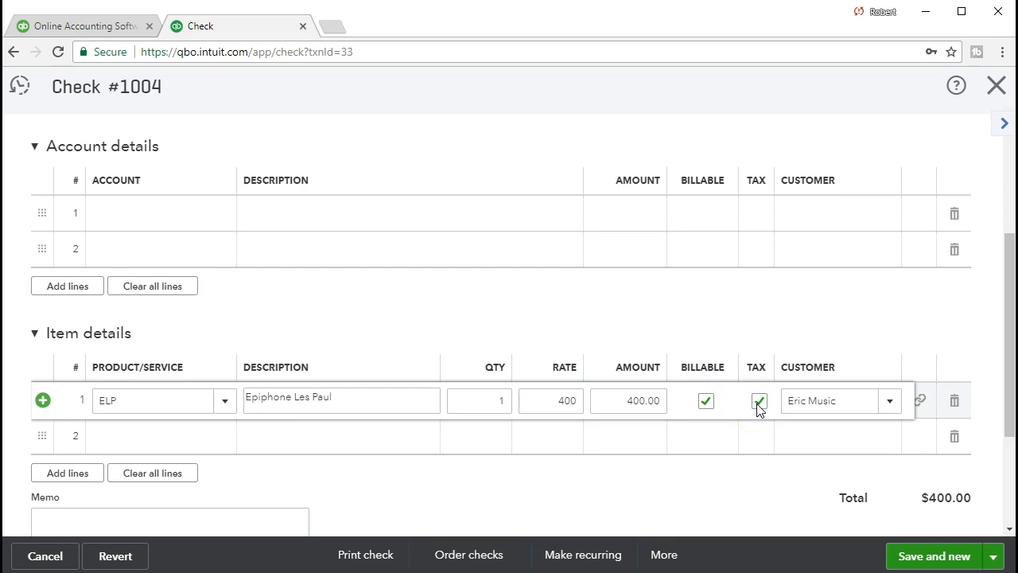
scroll(780, 441, "down", 2)
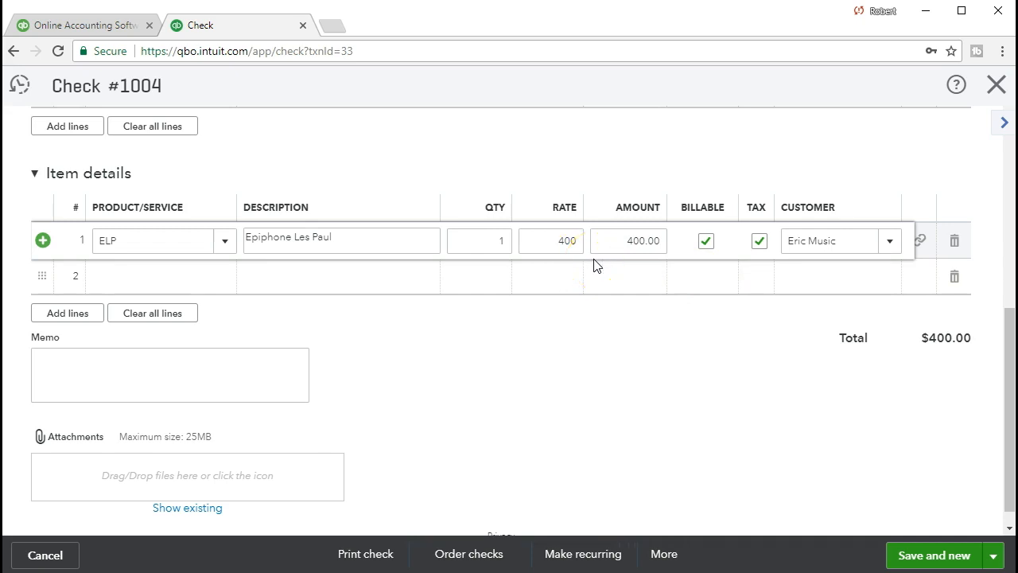
left_click(569, 258)
left_click(607, 269)
scroll(784, 470, "up", 2)
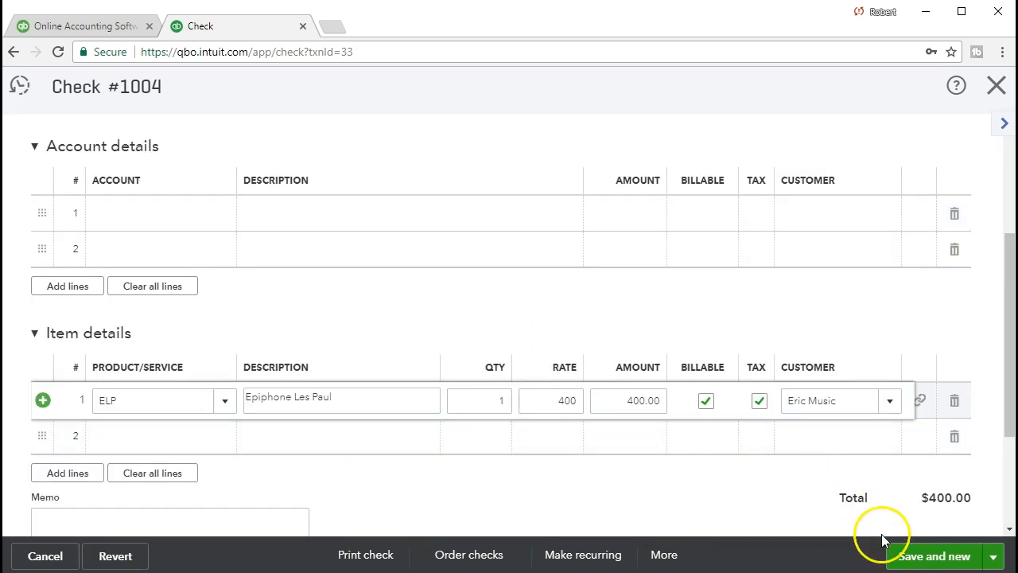
- Save the modified check, accept changing the linked transaction, and close the new blank check form
left_click(903, 557)
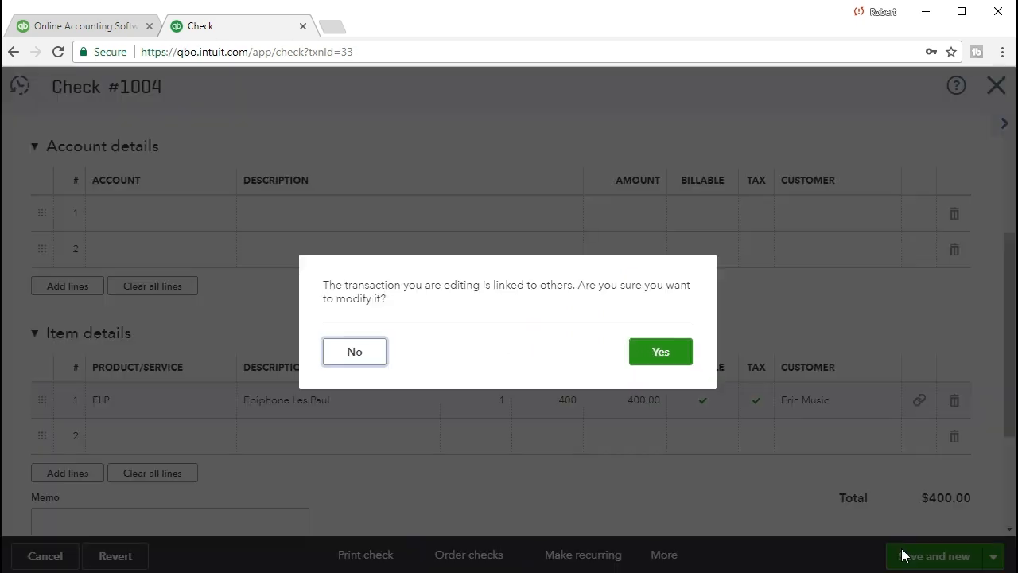
left_click(680, 354)
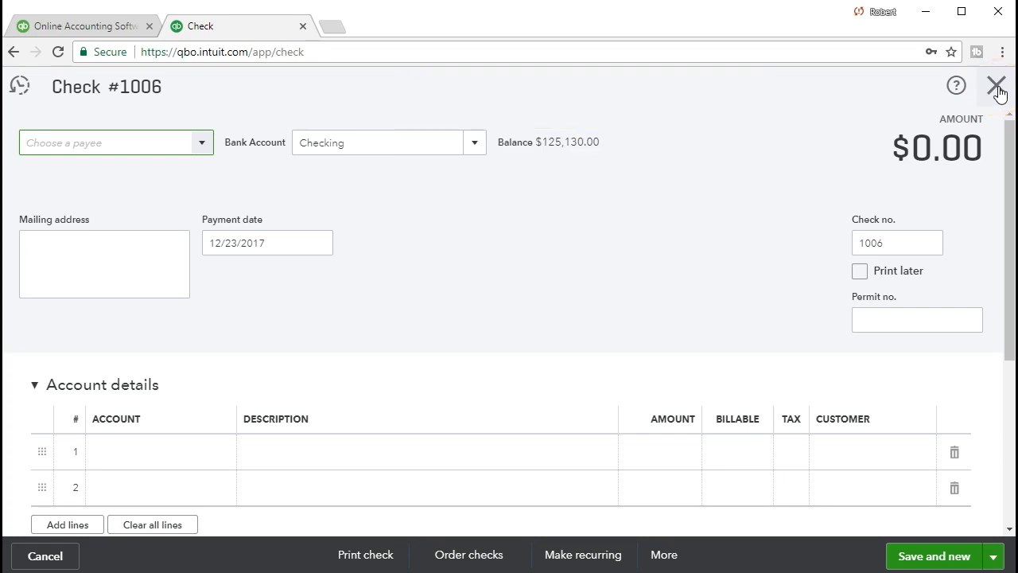
left_click(998, 89)
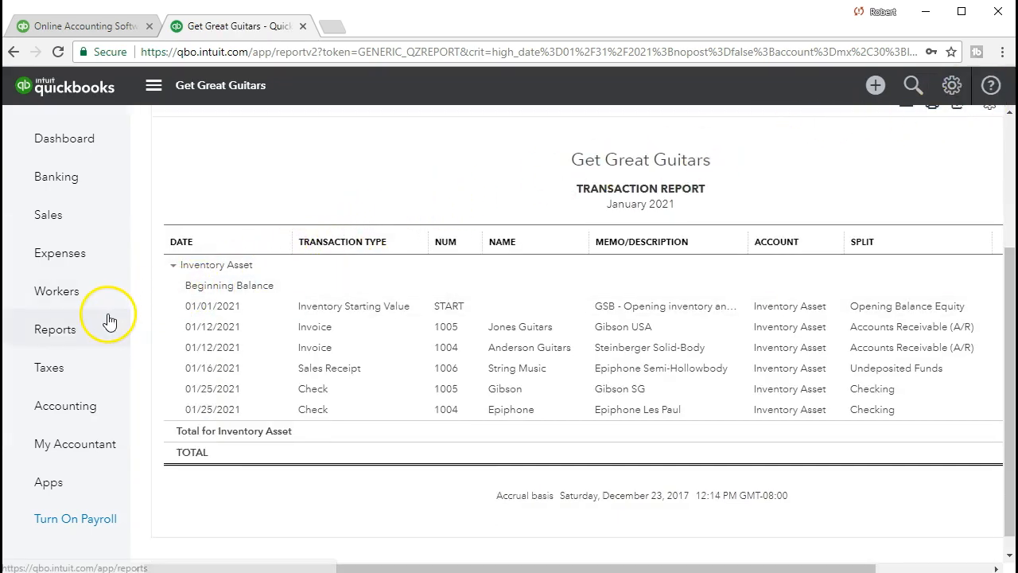
- Start a new invoice for Eric Music and add the billable Epiphone Les Paul expense to it
left_click(77, 223)
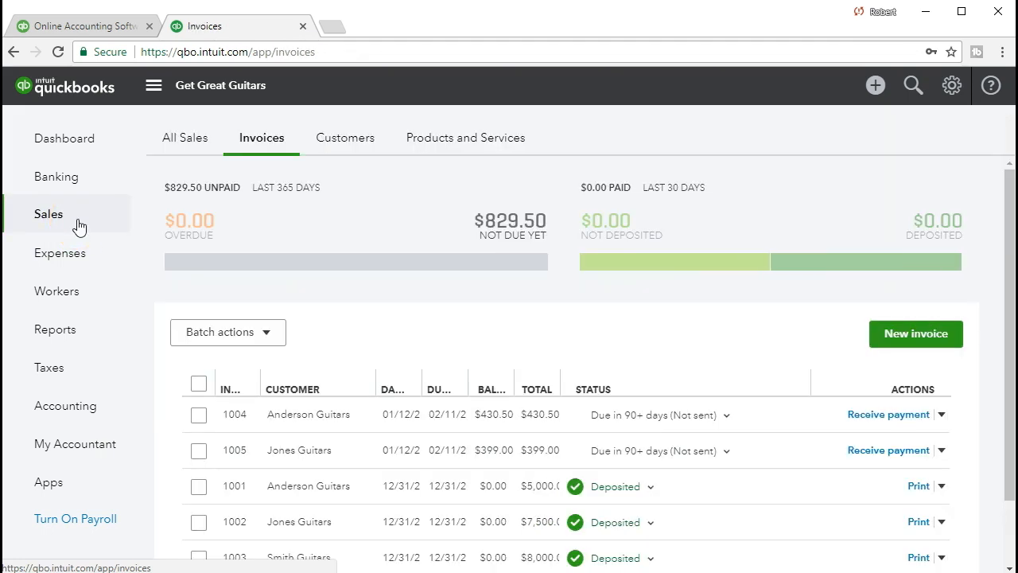
left_click(904, 338)
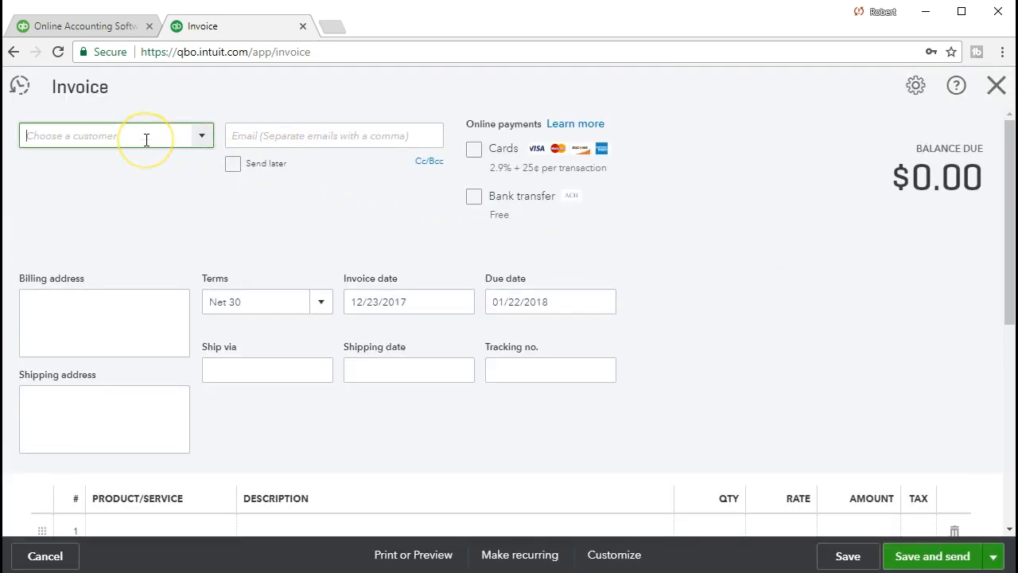
type("eri")
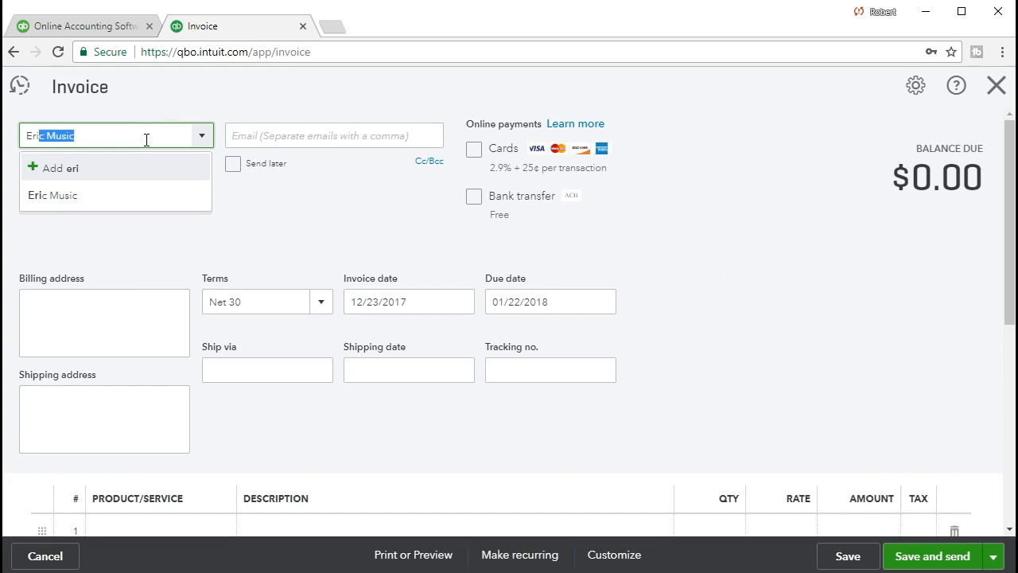
left_click(110, 195)
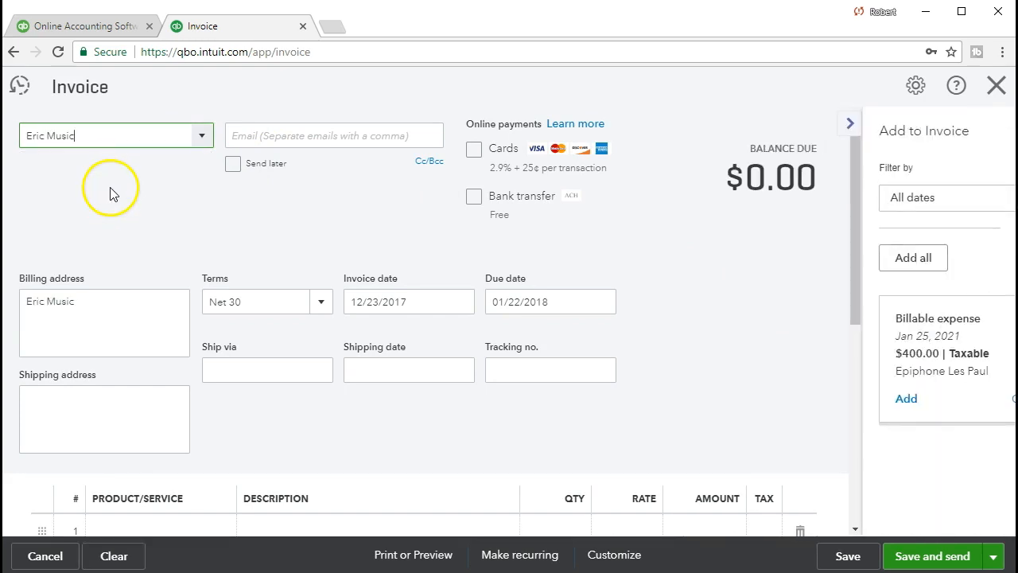
key("Tab")
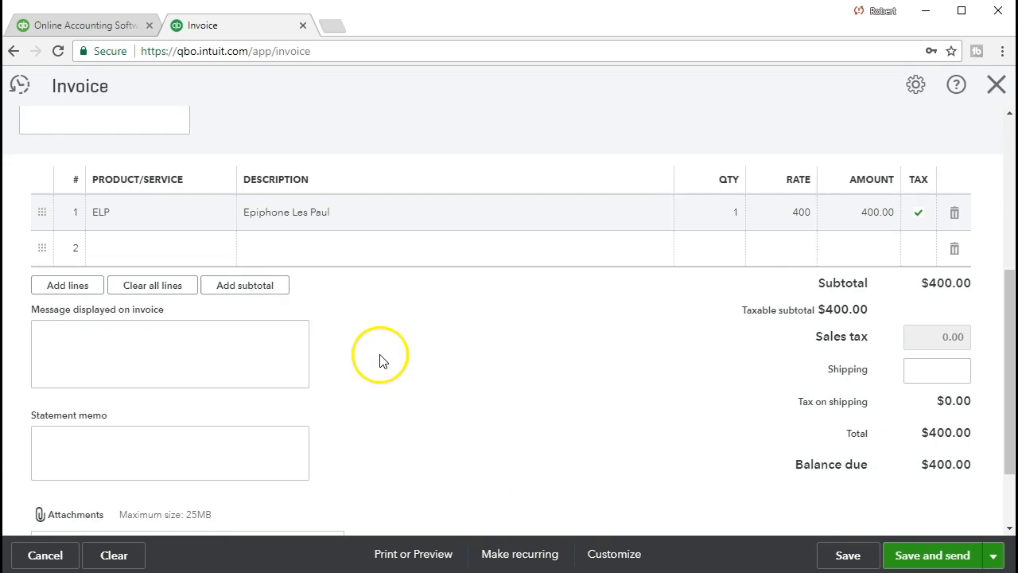
scroll(405, 377, "up", 1)
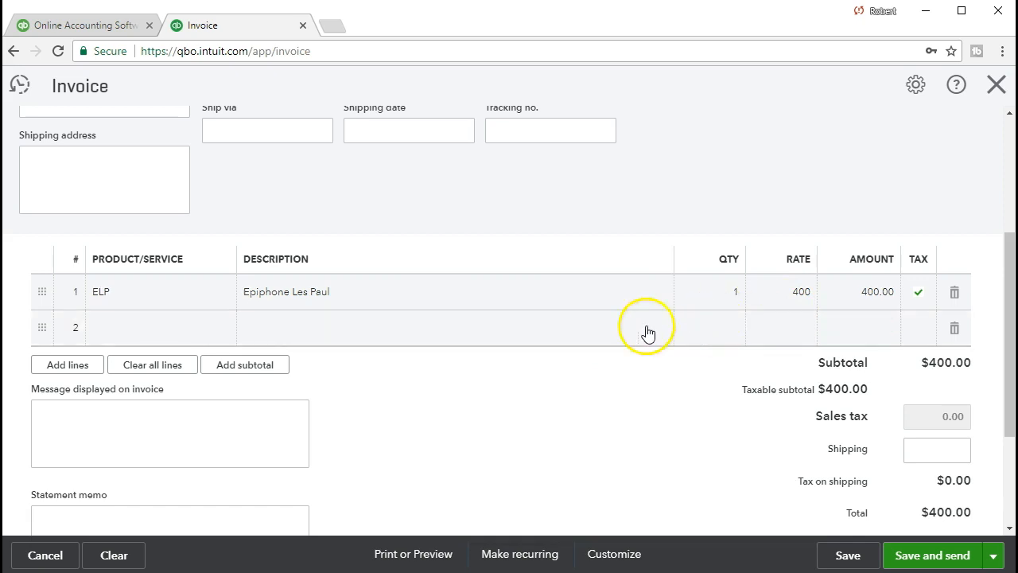
- Add a second line to the invoice with the product ELP
left_click(172, 330)
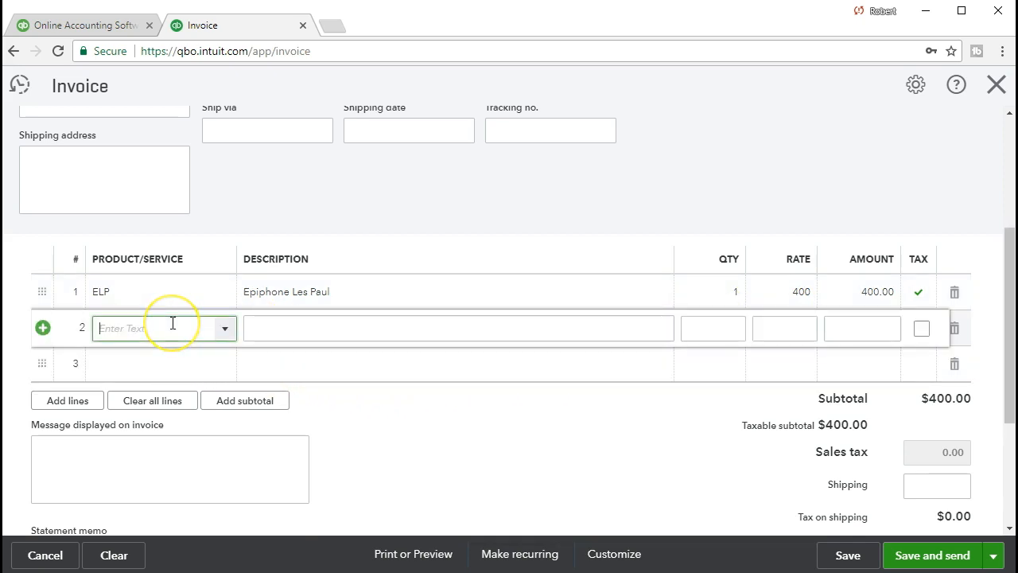
type("El")
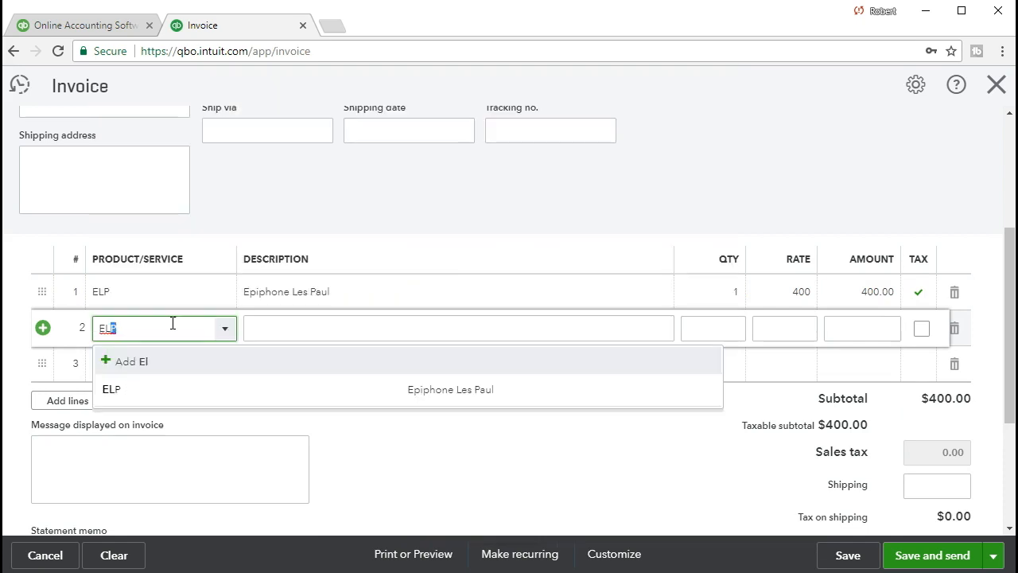
key("Tab")
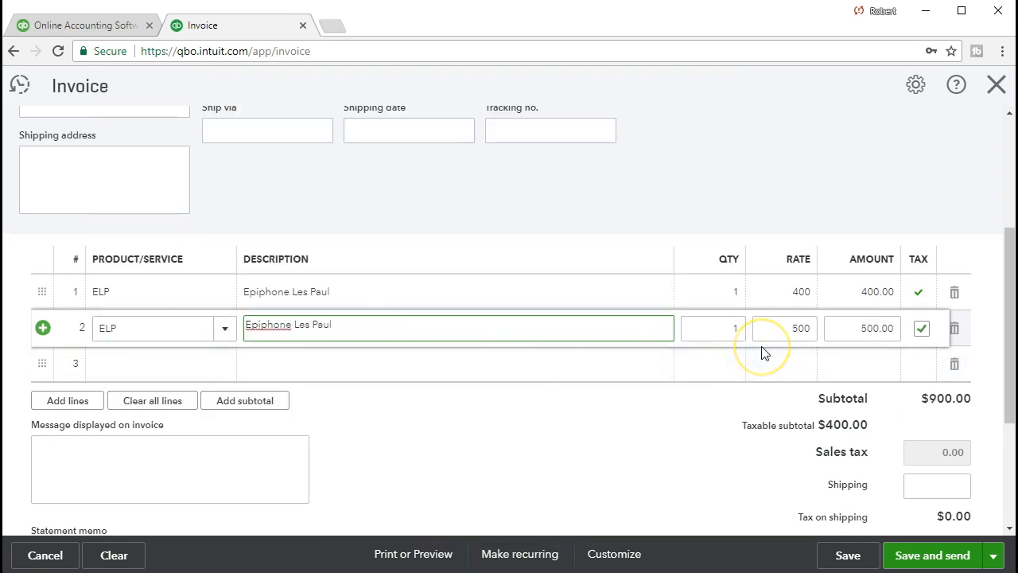
- Set the rate of the first ELP line to 500 and delete the duplicate second line
left_click(791, 293)
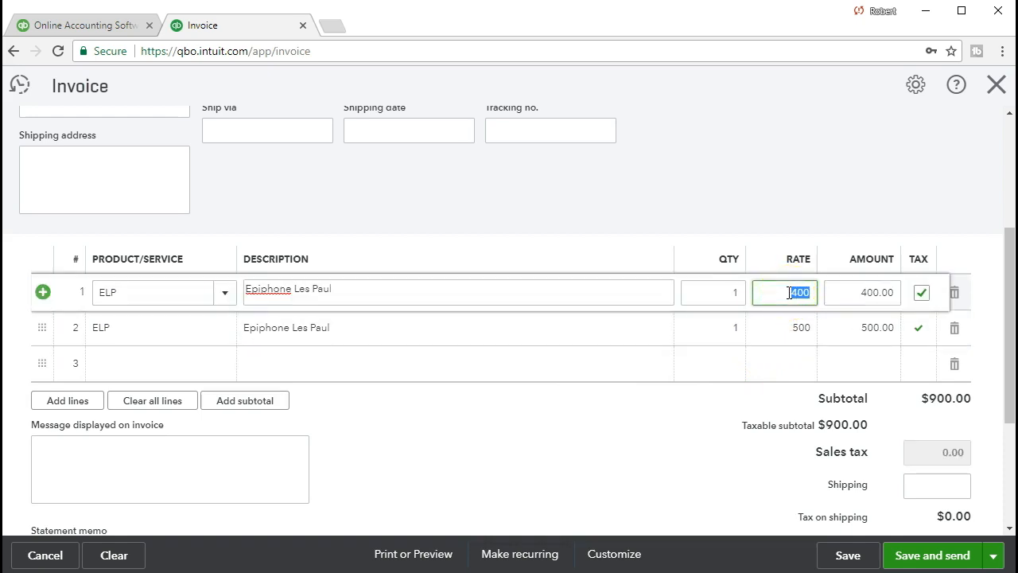
type("500")
left_click(789, 326)
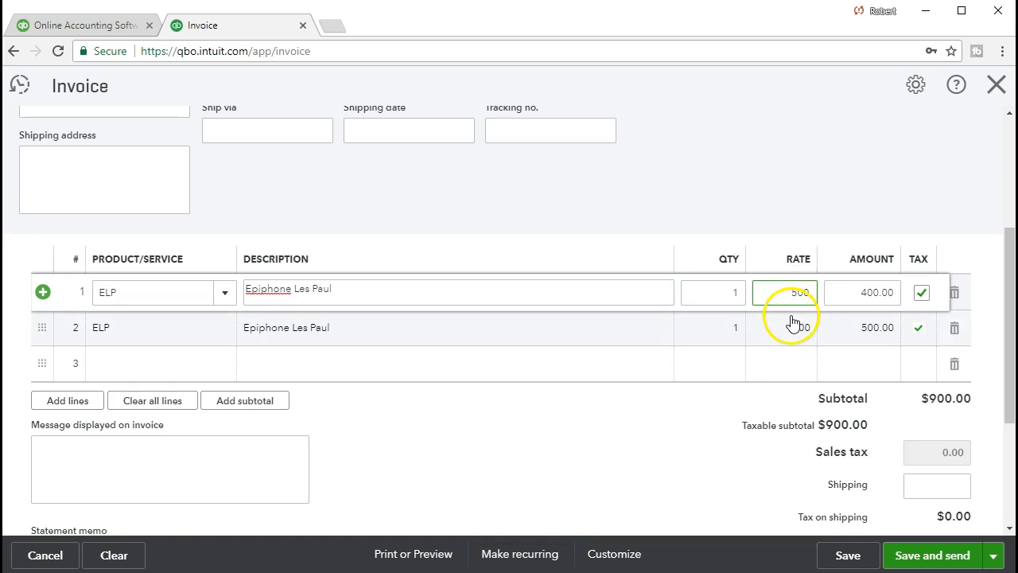
left_click(955, 329)
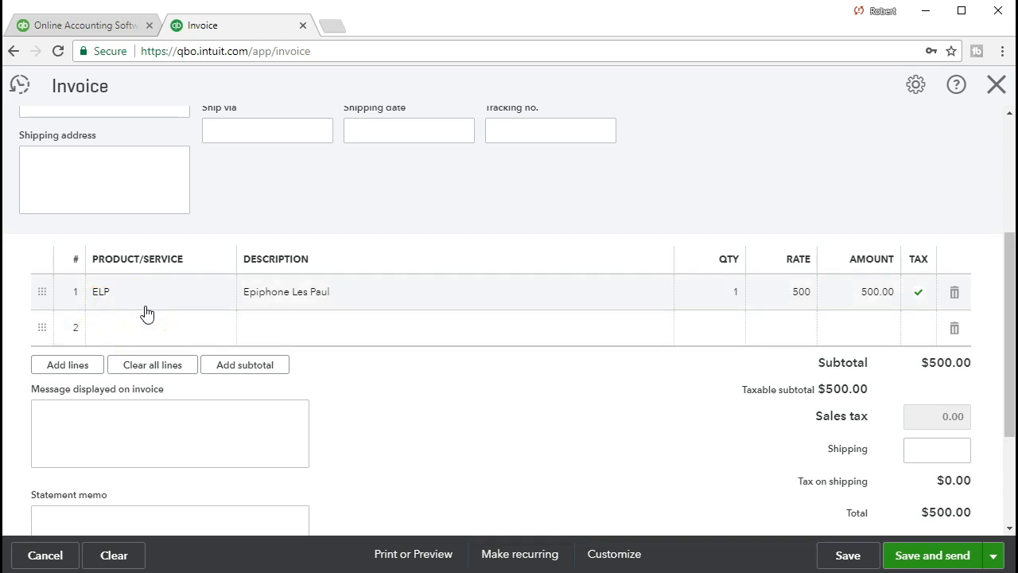
- Close the Eric Music invoice without saving it
left_click(98, 516)
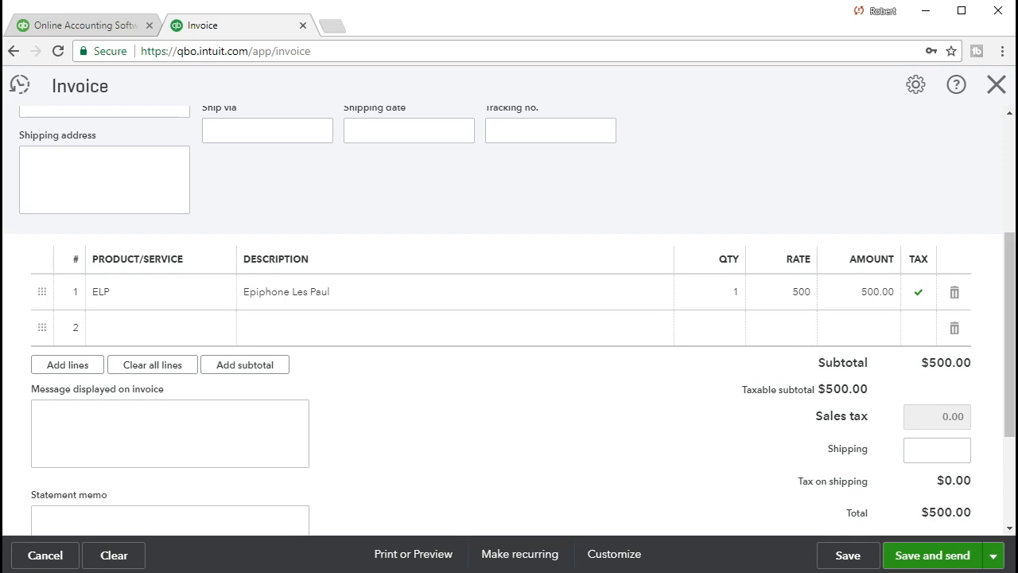
left_click(726, 354)
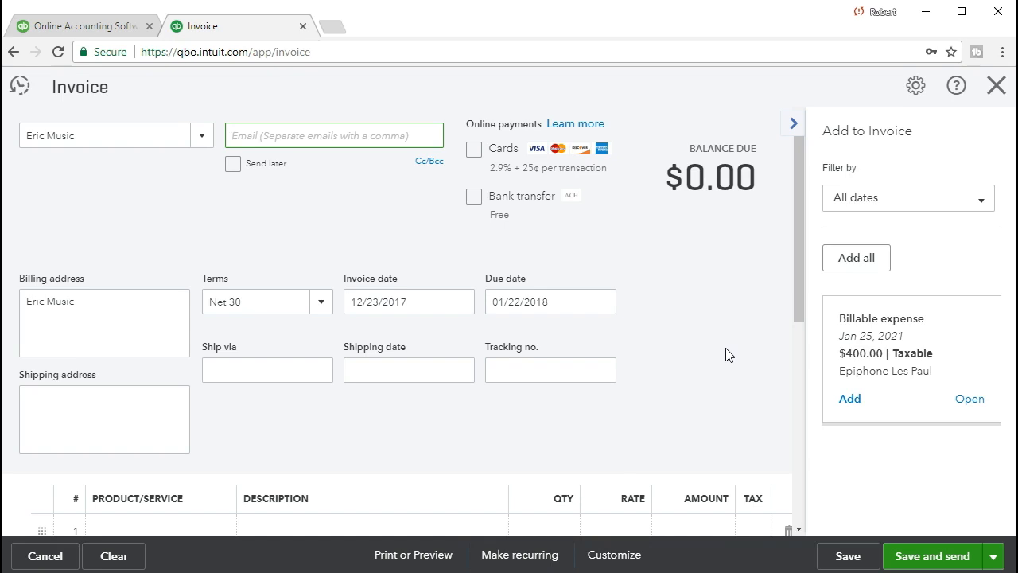
left_click(996, 86)
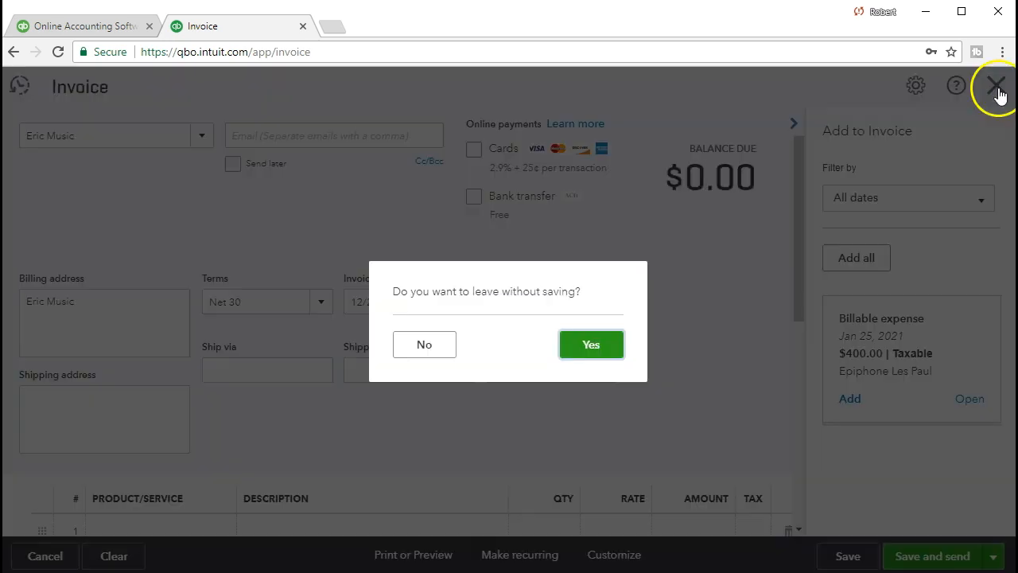
left_click(599, 345)
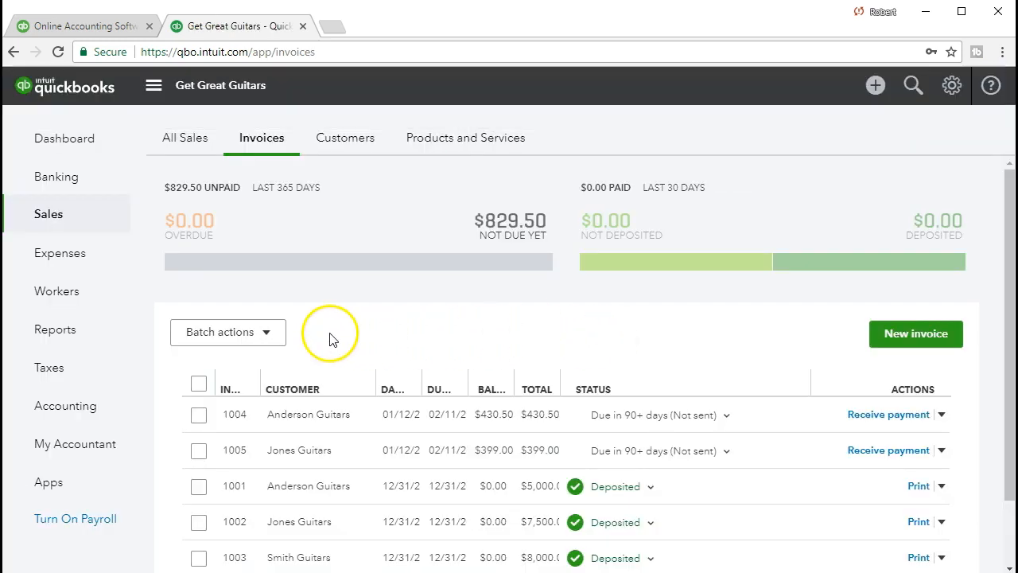
- Find the standard Balance Sheet report and open it
left_click(103, 332)
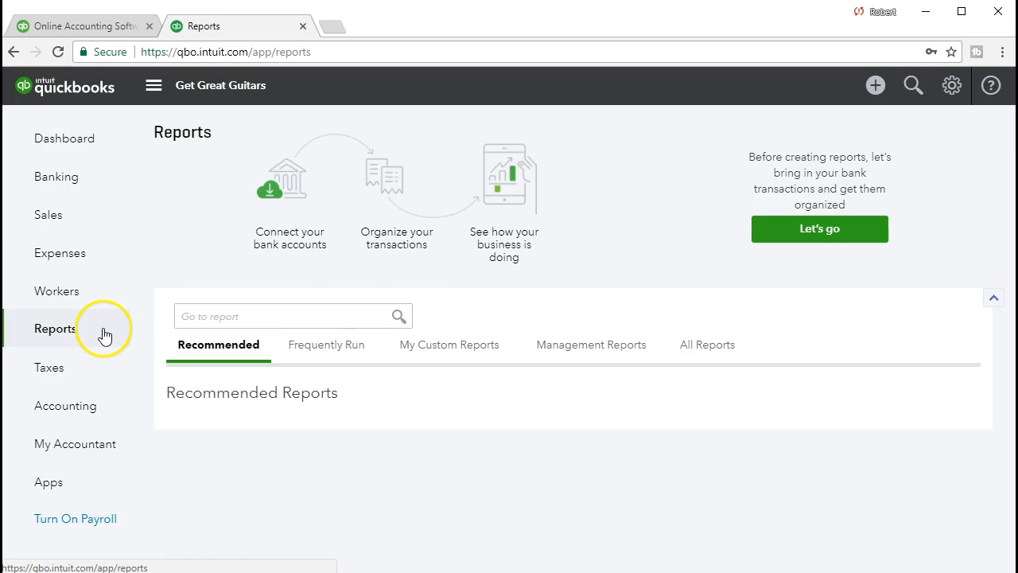
left_click(255, 318)
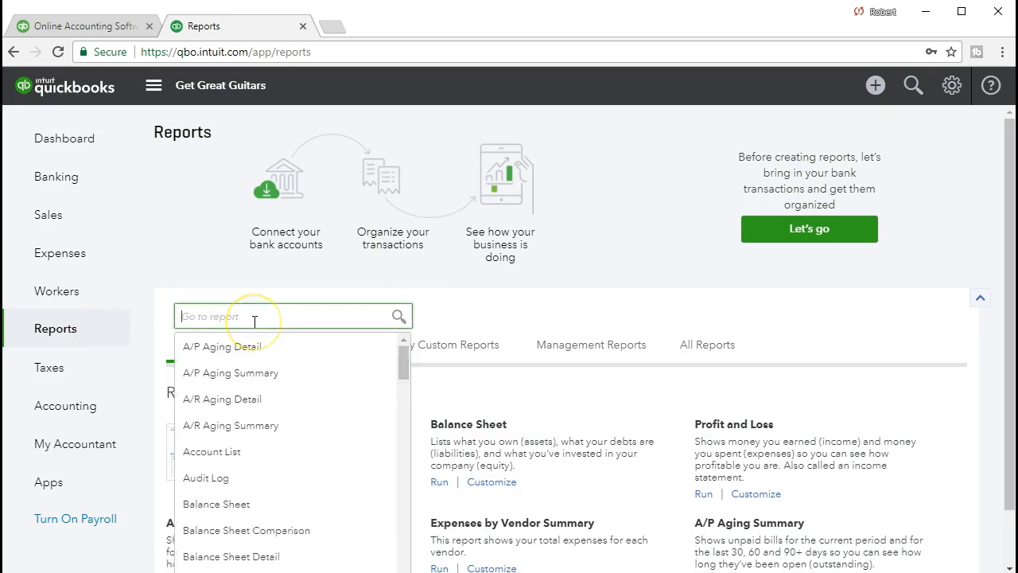
type("Balance Sheet")
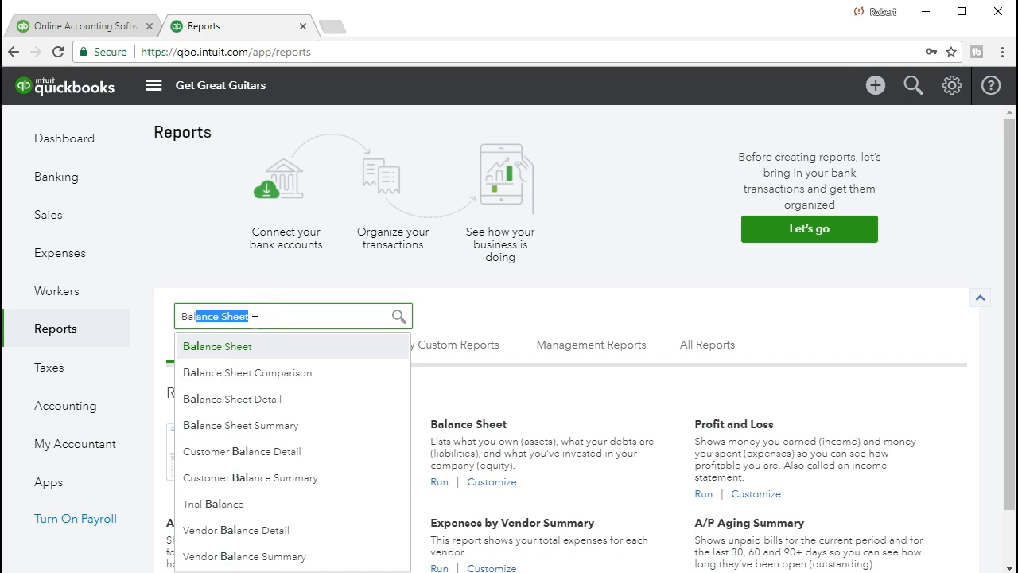
left_click(238, 345)
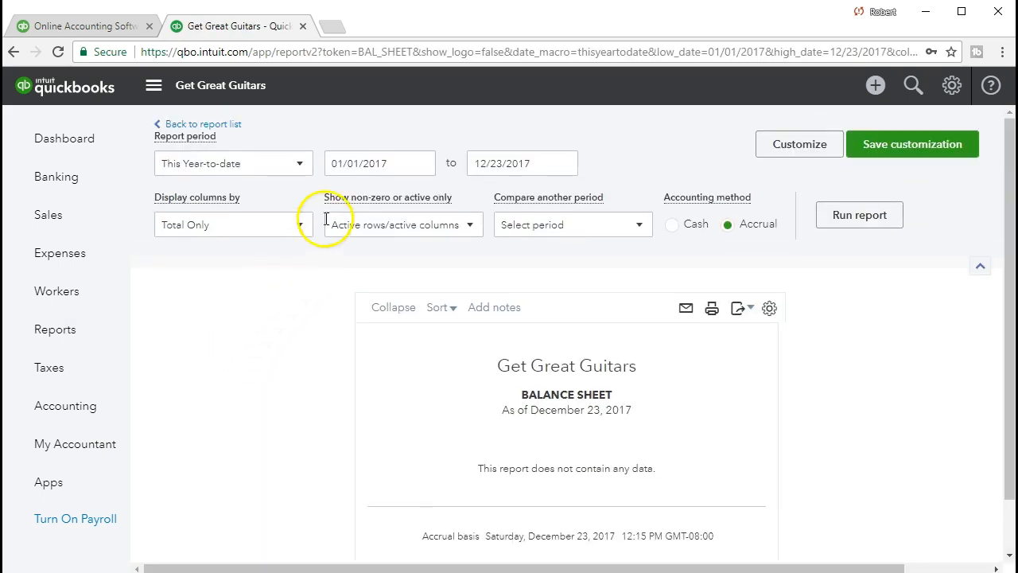
left_click(370, 163)
type("0")
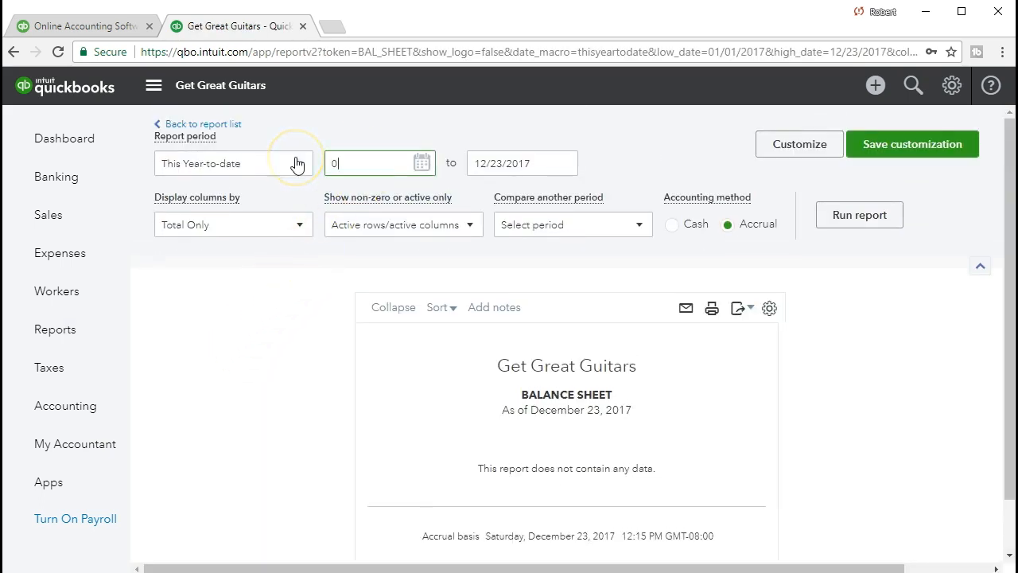
type("101210")
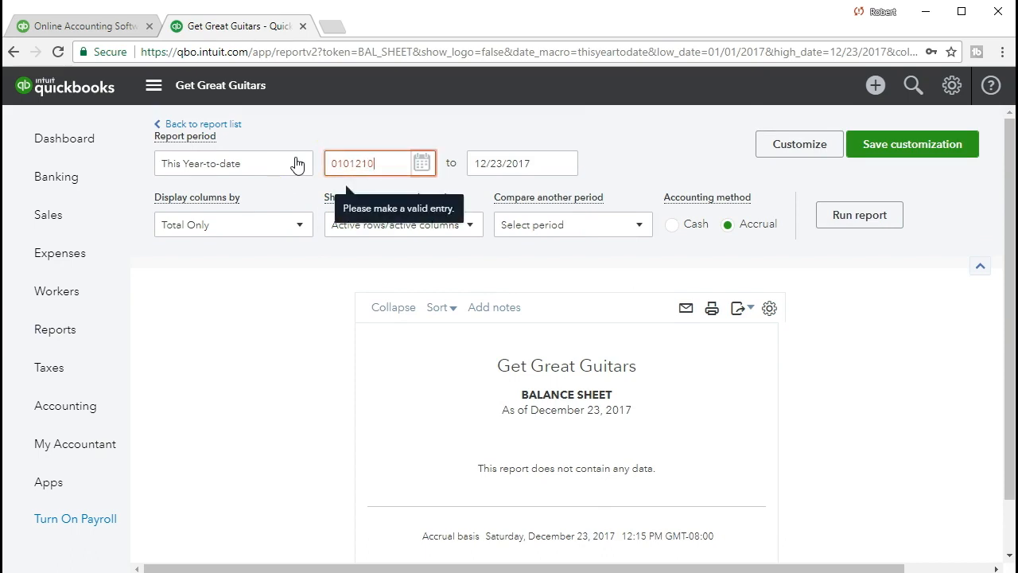
left_click(486, 162)
left_click_drag(485, 162, 388, 171)
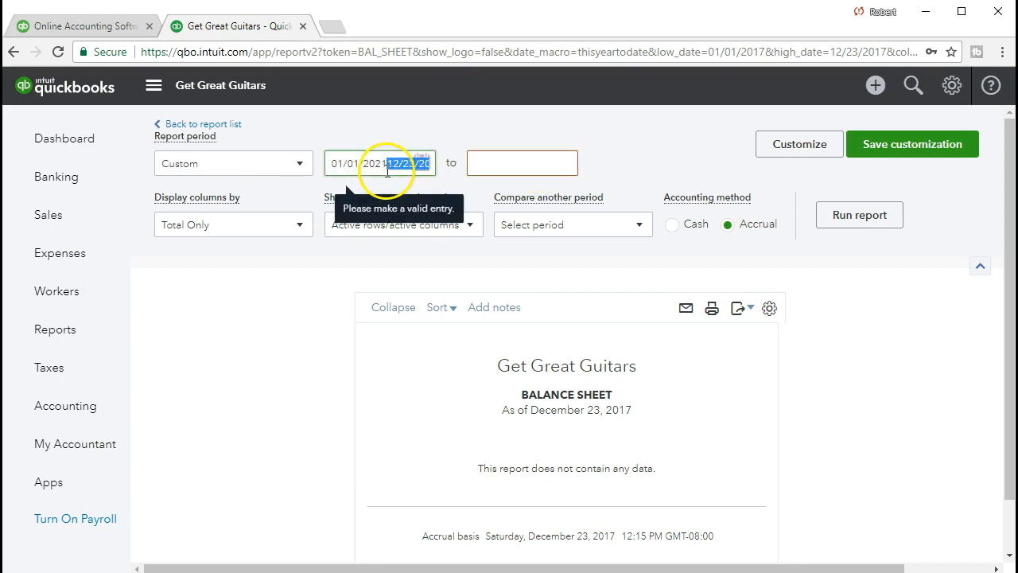
- Set the Balance Sheet period to 01/01/2021 through 01/31/2021 and run the report
left_click(521, 162)
type("0")
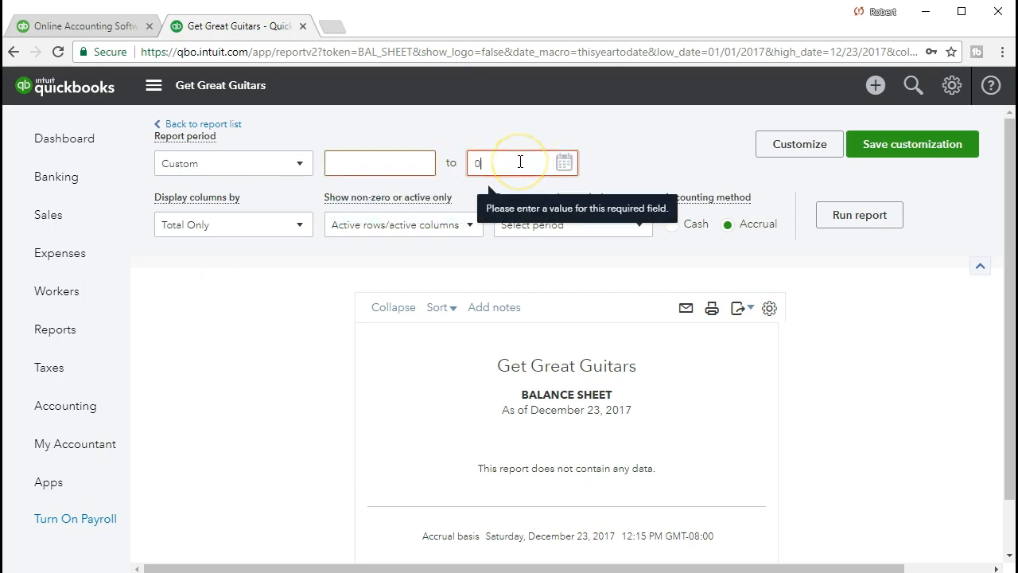
type("1/31/2021")
key("Tab")
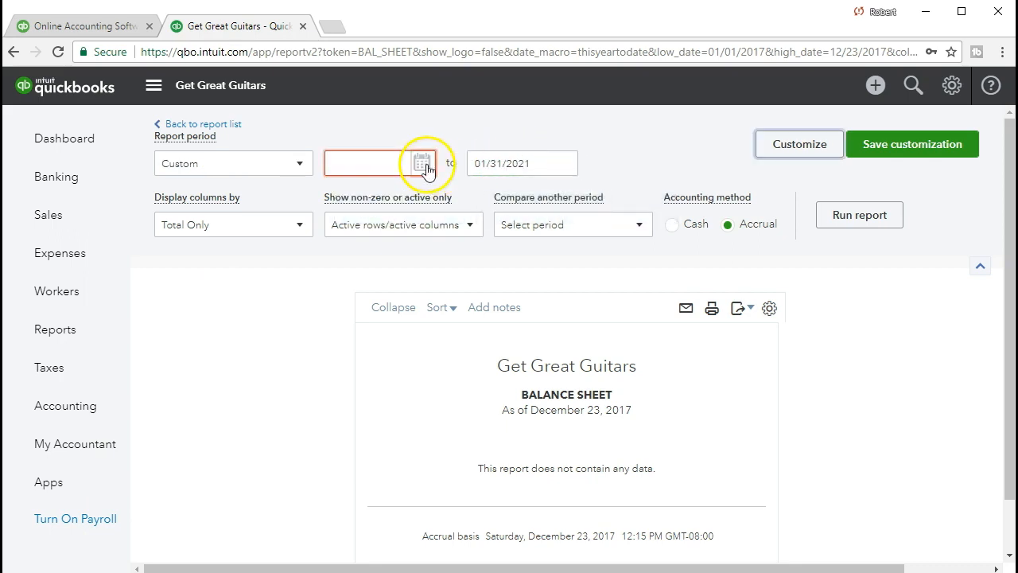
left_click(389, 158)
type("01")
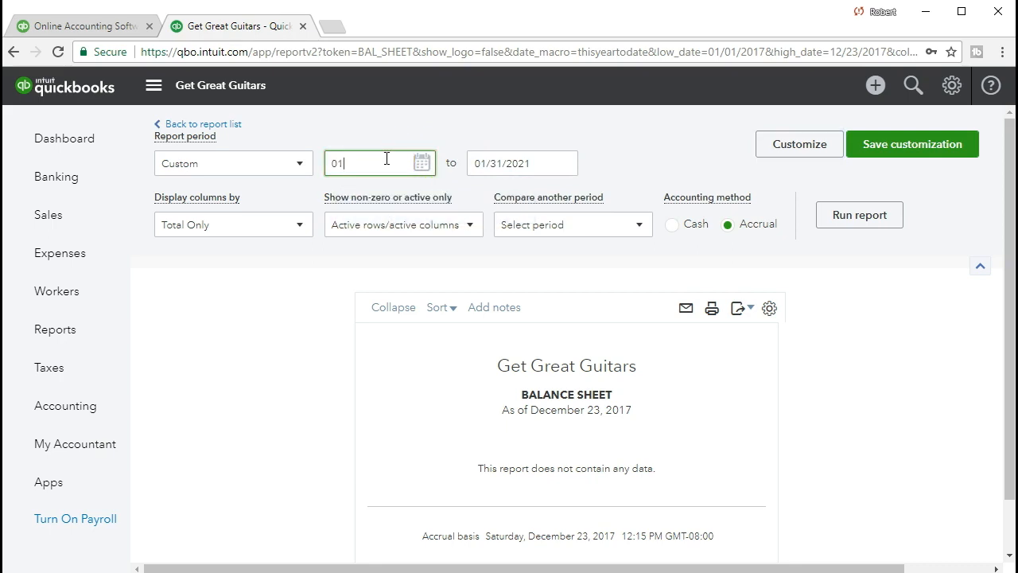
type("/01/2021")
key("Tab")
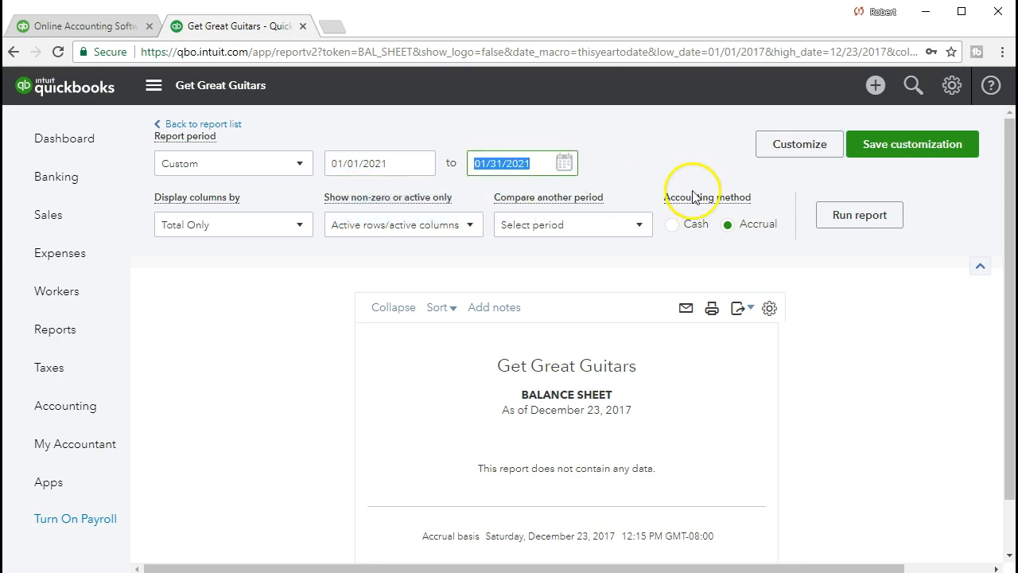
left_click(846, 218)
- Drill down from the Inventory Asset balance to its transactions and open the Gibson check for the Gibson SG
scroll(416, 193, "down", 3)
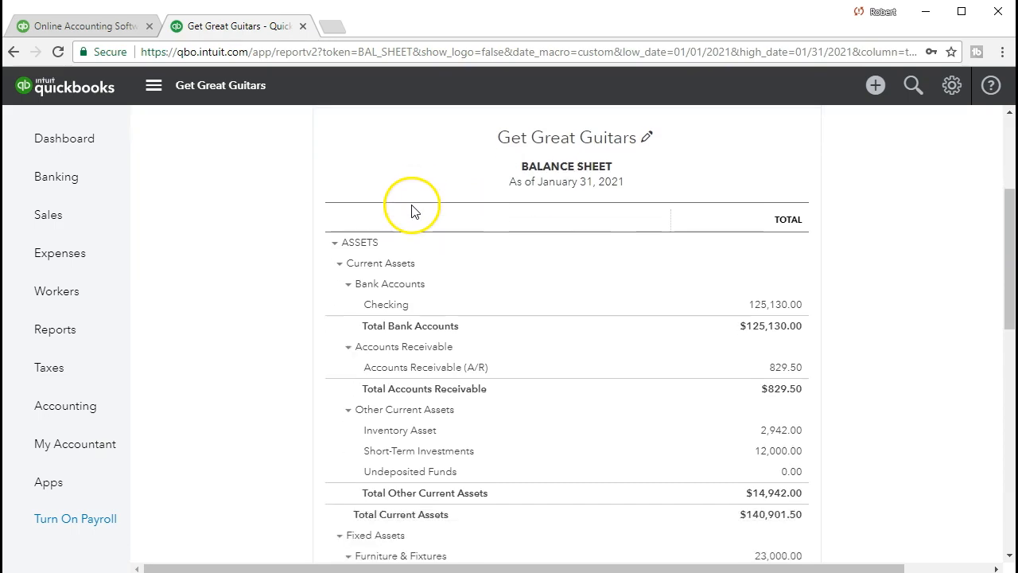
scroll(413, 211, "up", 3)
scroll(412, 213, "up", 1)
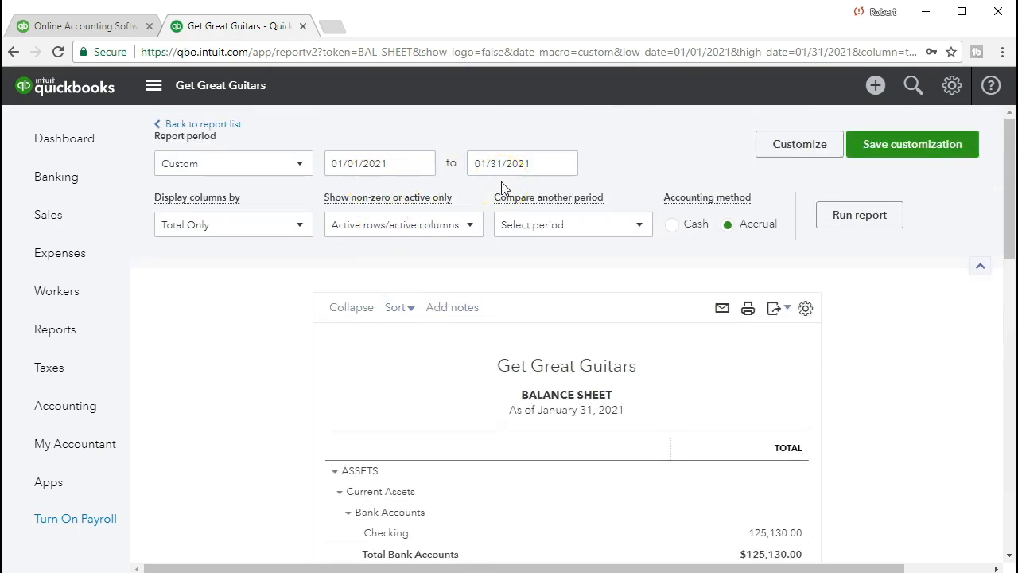
scroll(472, 402, "down", 4)
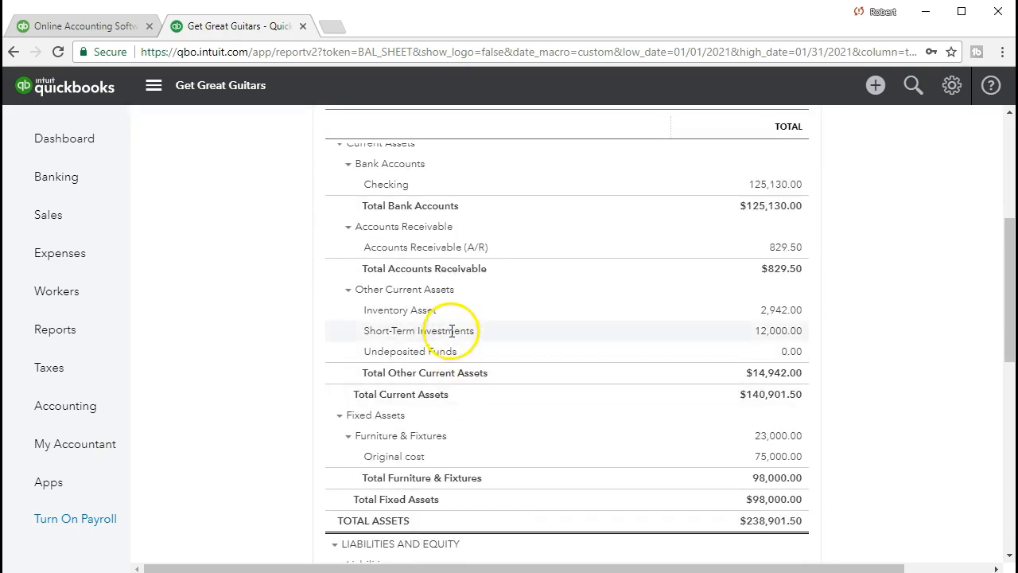
left_click(768, 311)
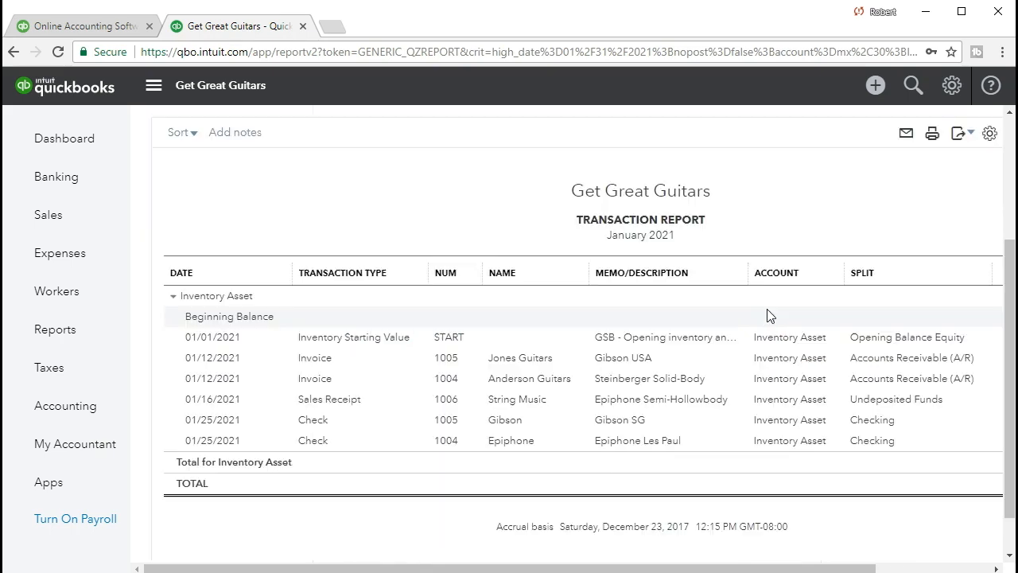
left_click_drag(668, 568, 744, 568)
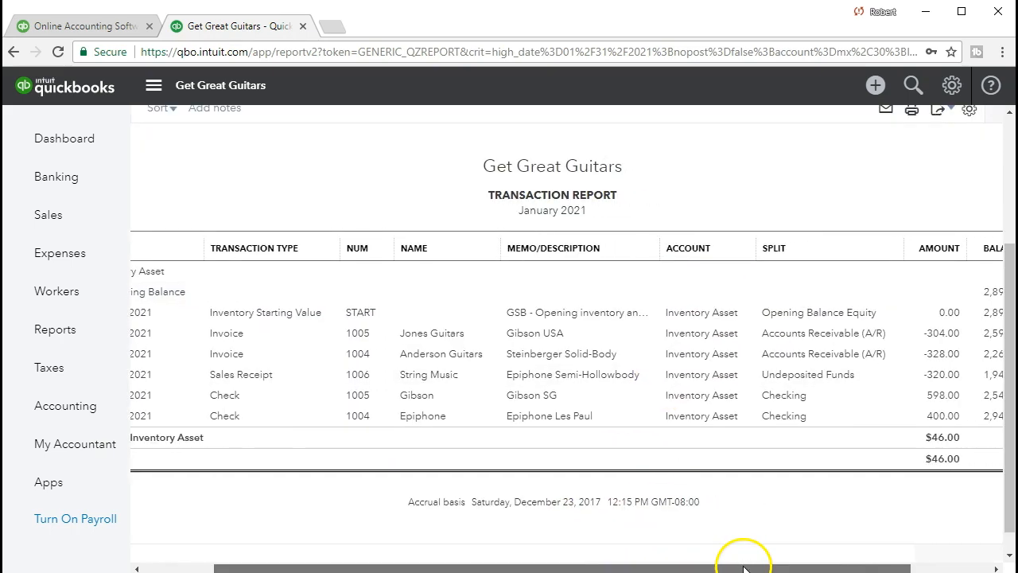
left_click(939, 395)
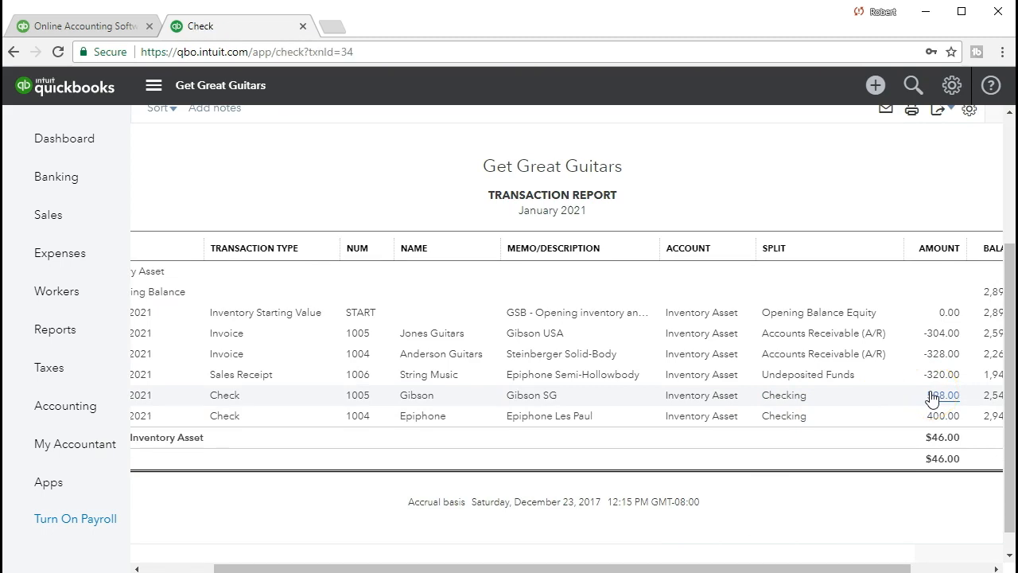
- Mark the Gibson SG item line billed to Music Stuff Store as taxable on the Gibson check
scroll(608, 325, "down", 1)
scroll(610, 324, "up", 1)
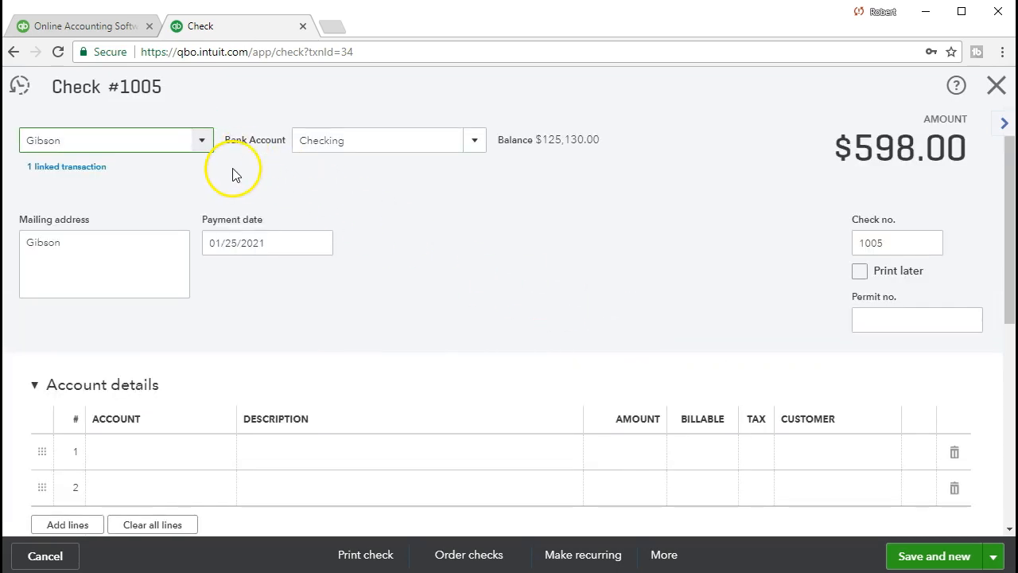
scroll(464, 247, "down", 2)
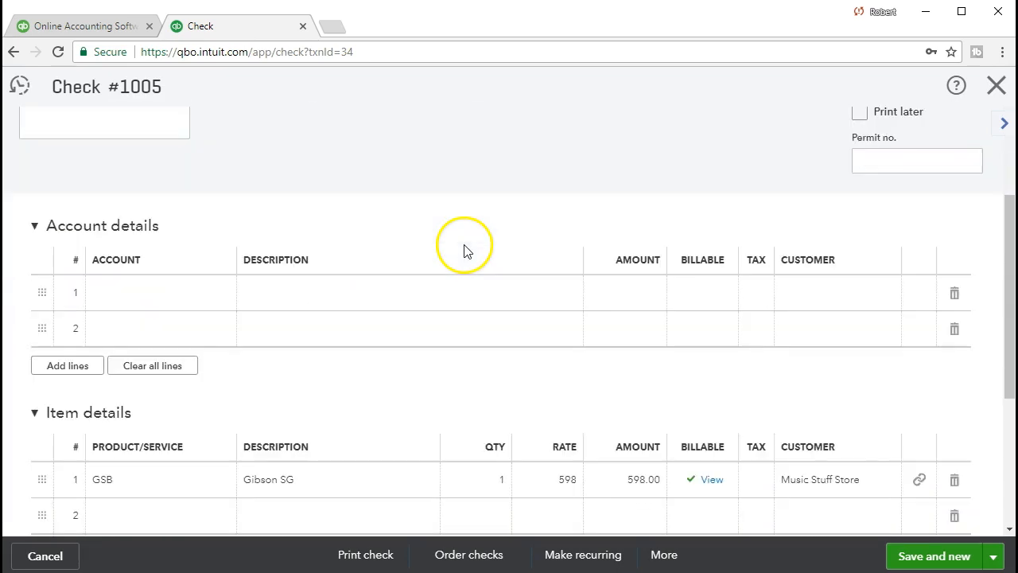
scroll(466, 249, "down", 1)
scroll(466, 250, "down", 1)
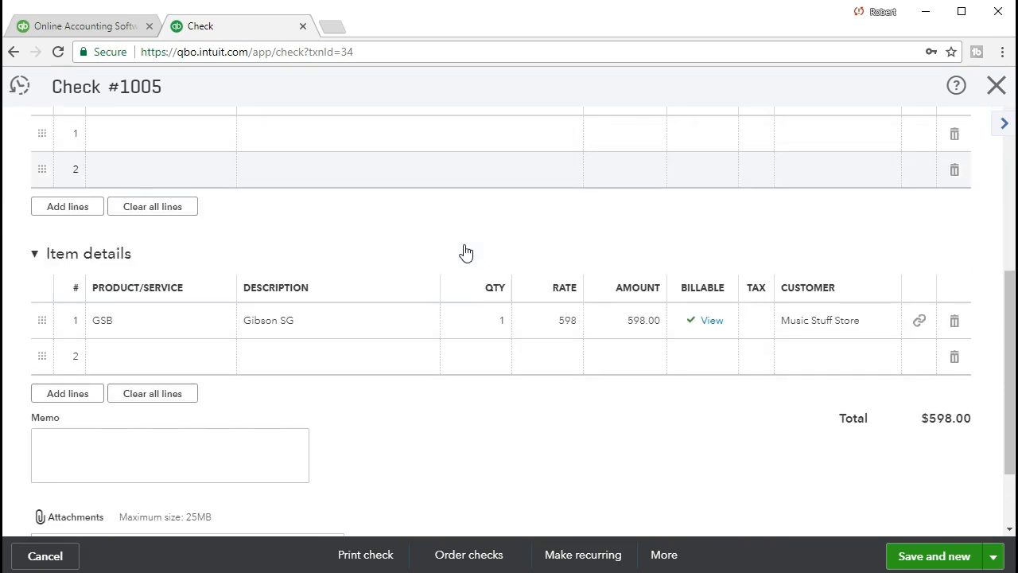
left_click(713, 332)
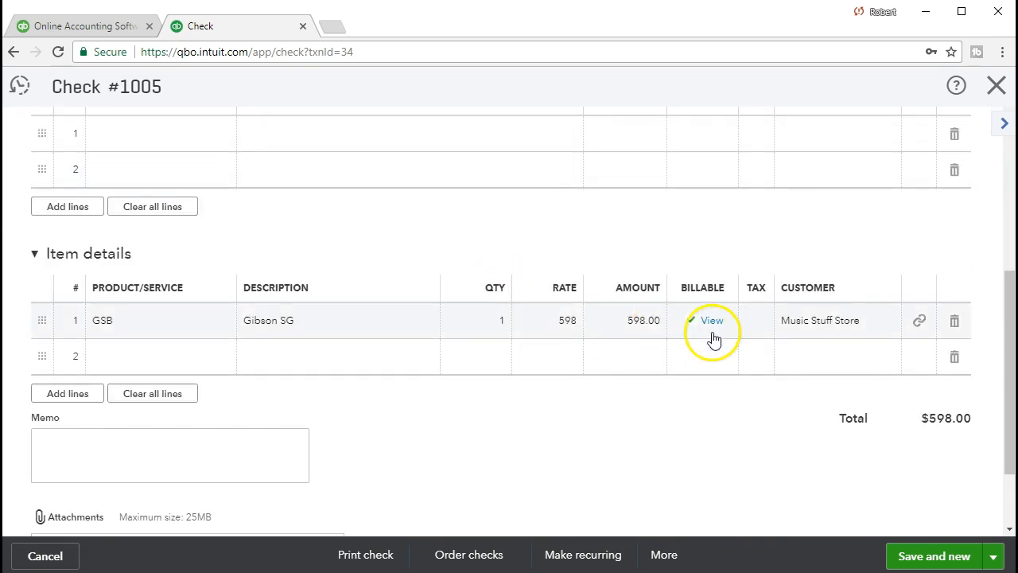
left_click(756, 322)
left_click(759, 322)
left_click(759, 382)
left_click(728, 415)
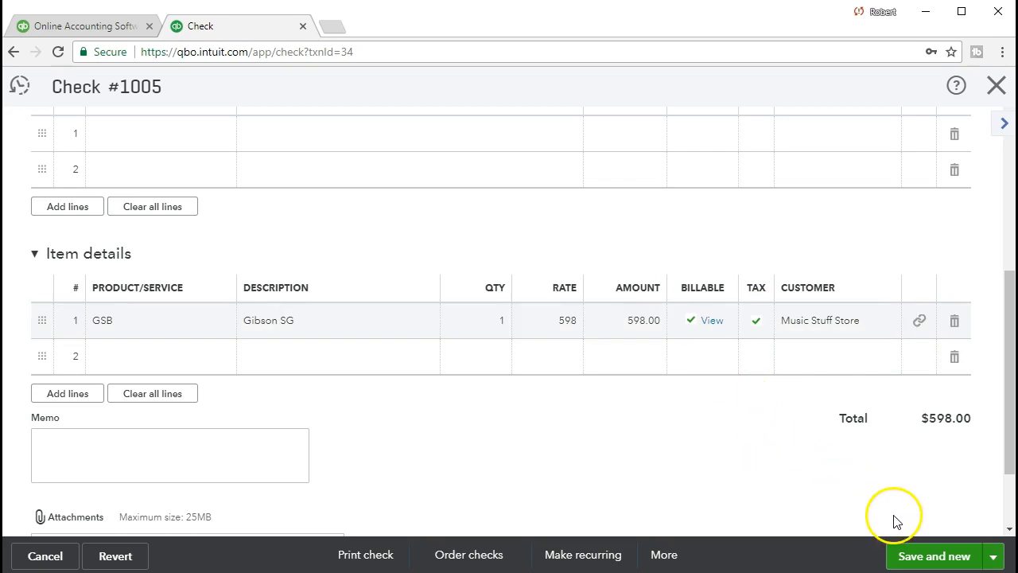
- Save the Gibson check, accept modifying the linked transaction, and close the new blank check to return to the transaction report
left_click(927, 557)
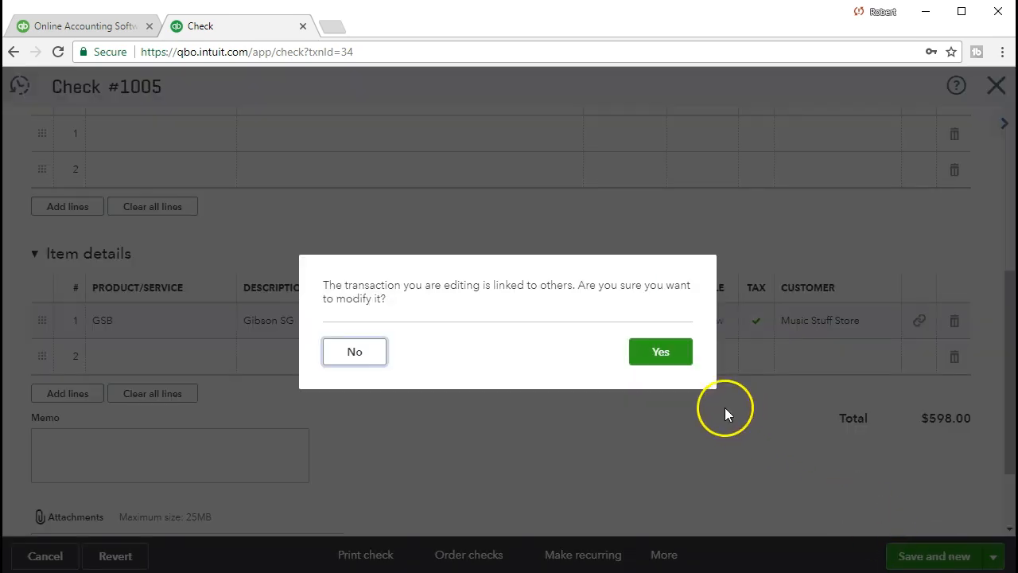
left_click(659, 352)
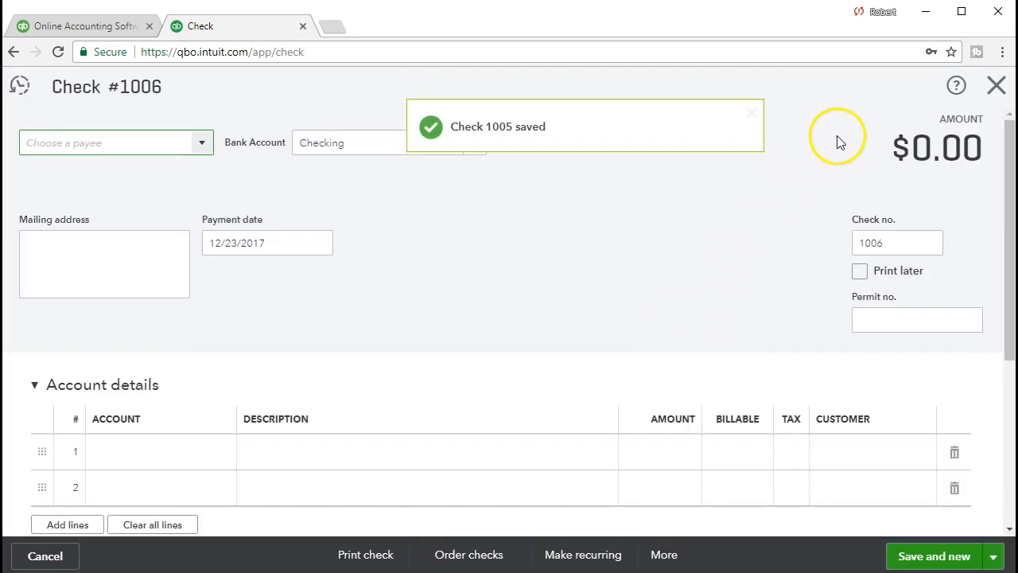
left_click(999, 89)
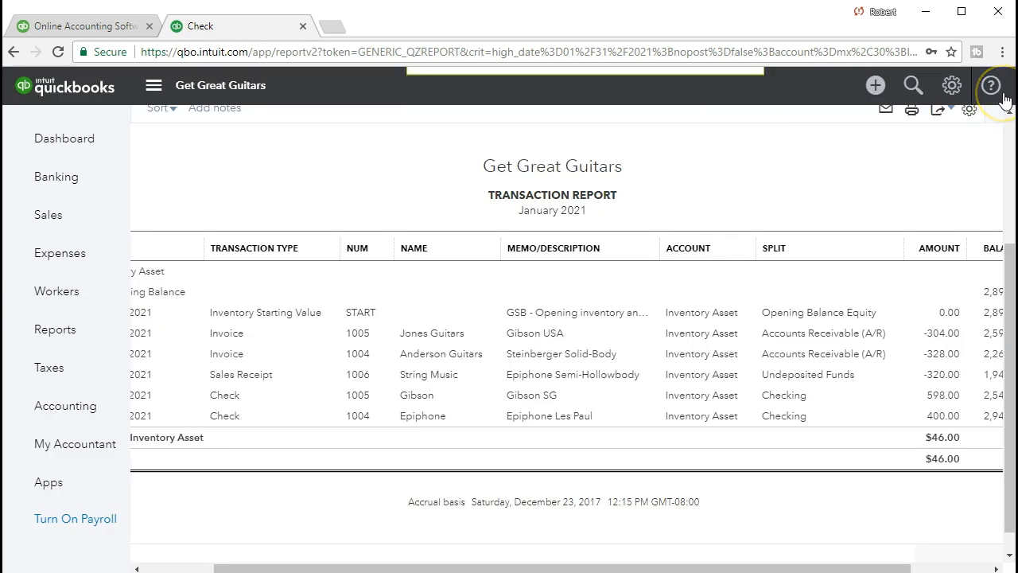